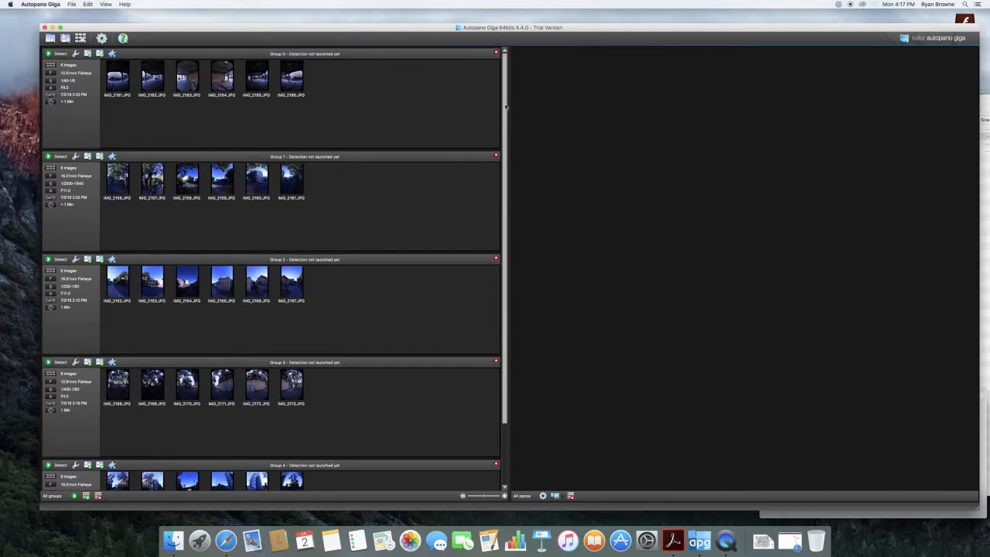
Open Group 0's settings, enable manual detection and set the filtering model to Similarity (fast approximation).
scroll(506, 154, down, 3)
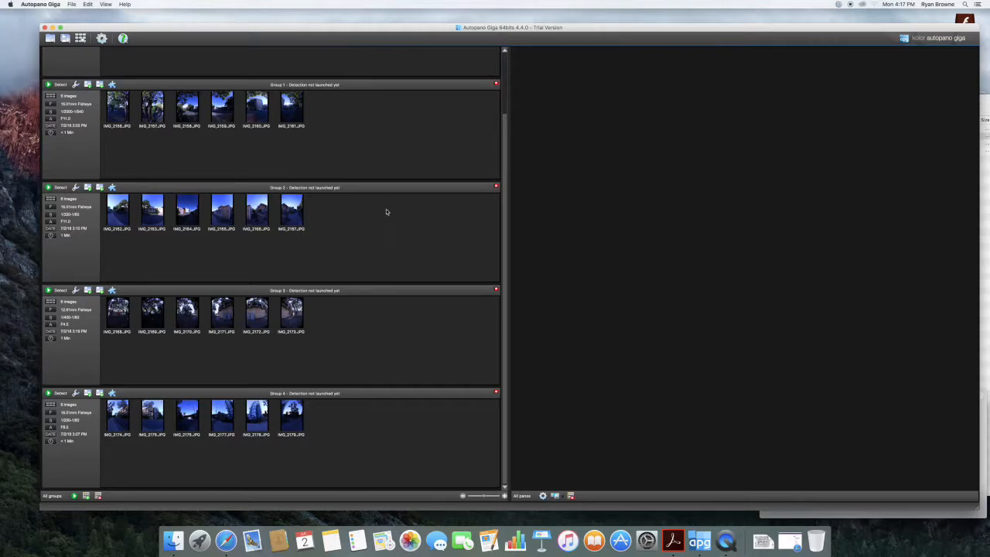
scroll(505, 205, up, 3)
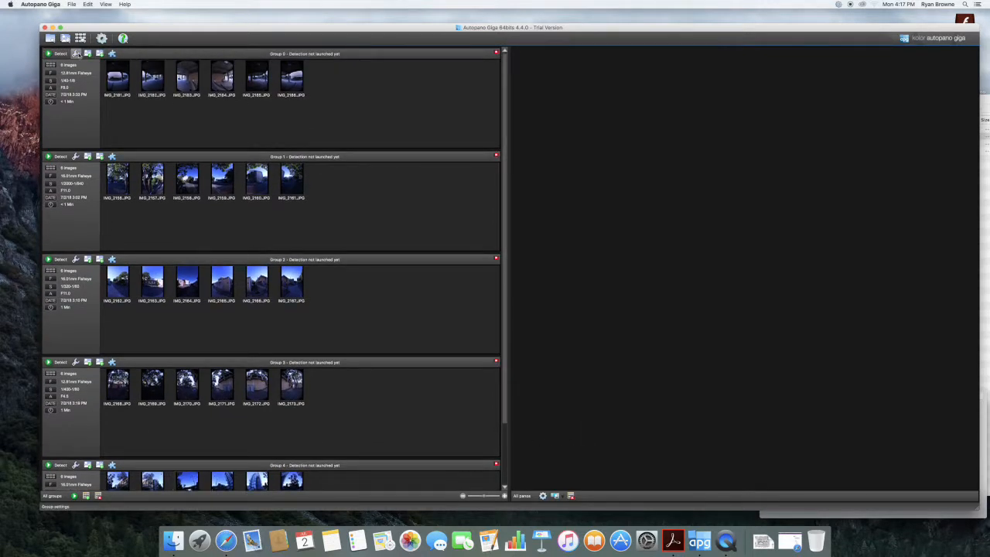
click(76, 53)
drag(511, 70, 508, 30)
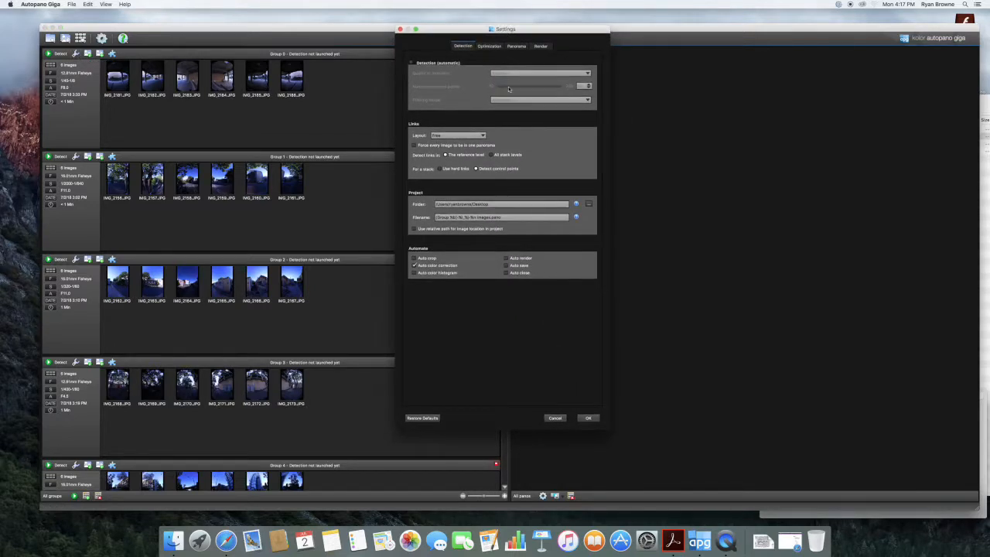
drag(616, 442, 685, 519)
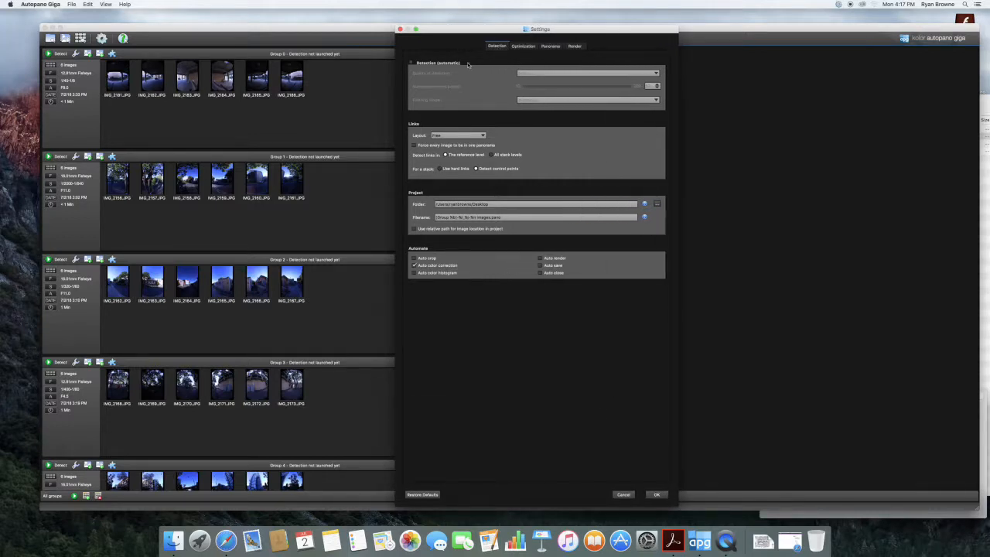
click(425, 65)
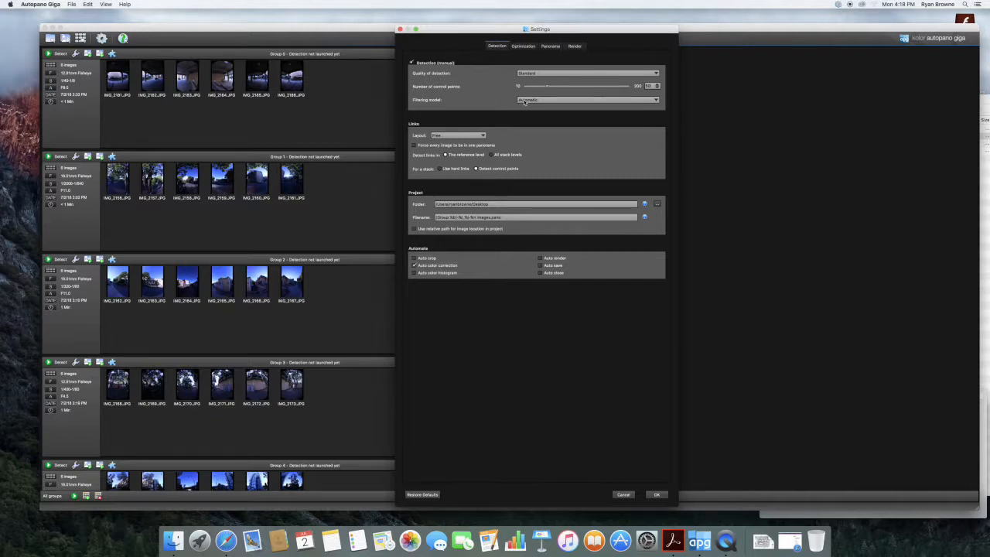
click(525, 102)
click(530, 107)
Set the project folder to 4D ANLB/nodes/Survey1_2018-07-02/APG on the shared server's groups volume.
click(657, 205)
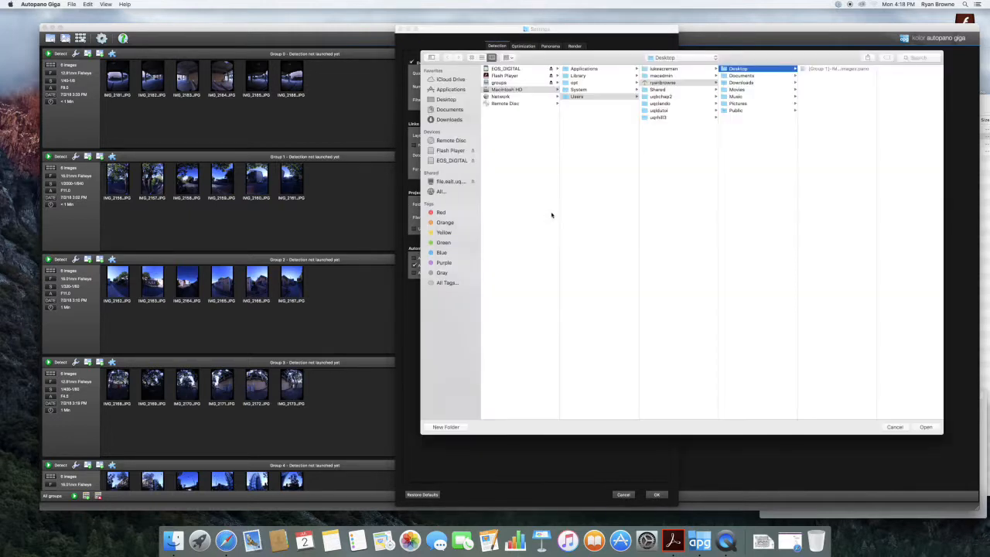
click(451, 181)
click(498, 126)
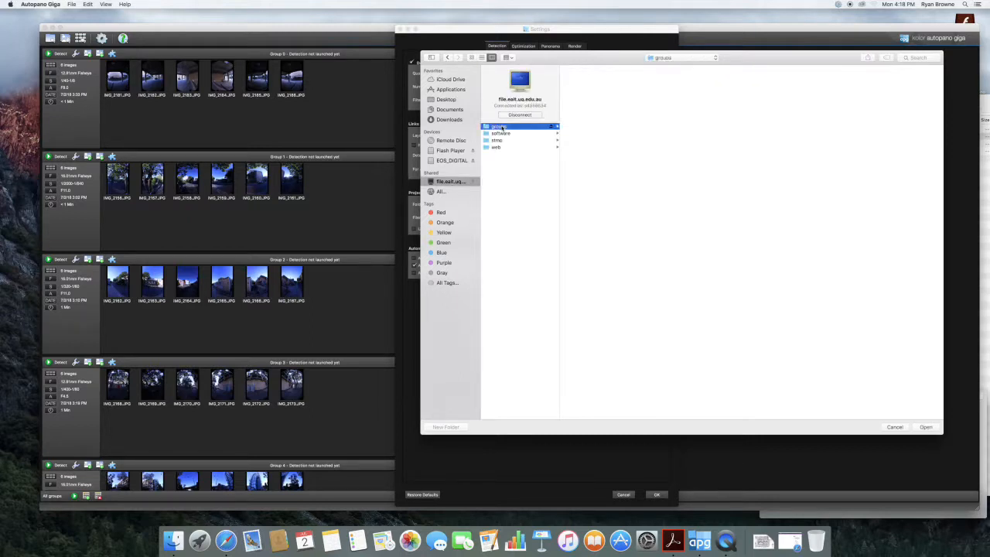
click(581, 69)
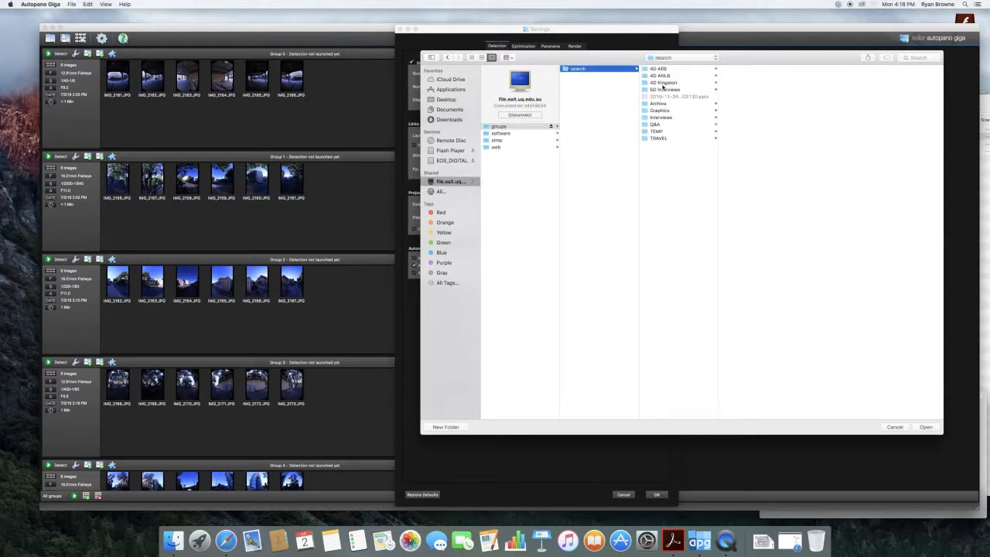
click(661, 76)
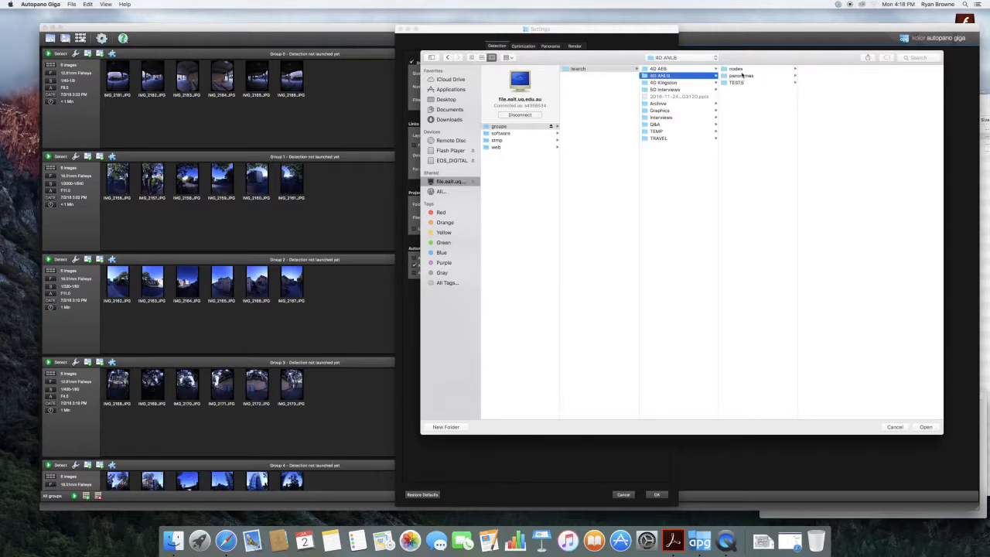
click(739, 69)
click(820, 69)
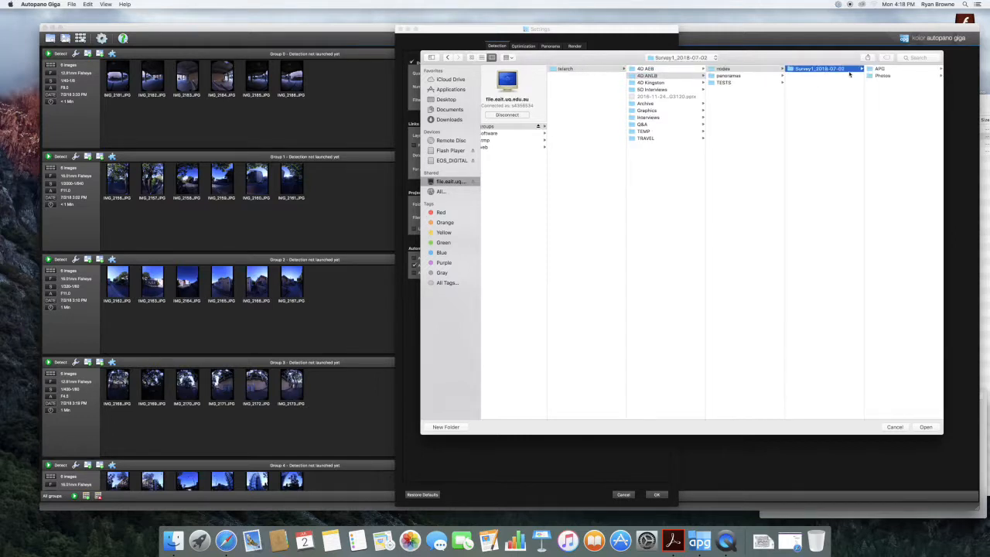
click(881, 70)
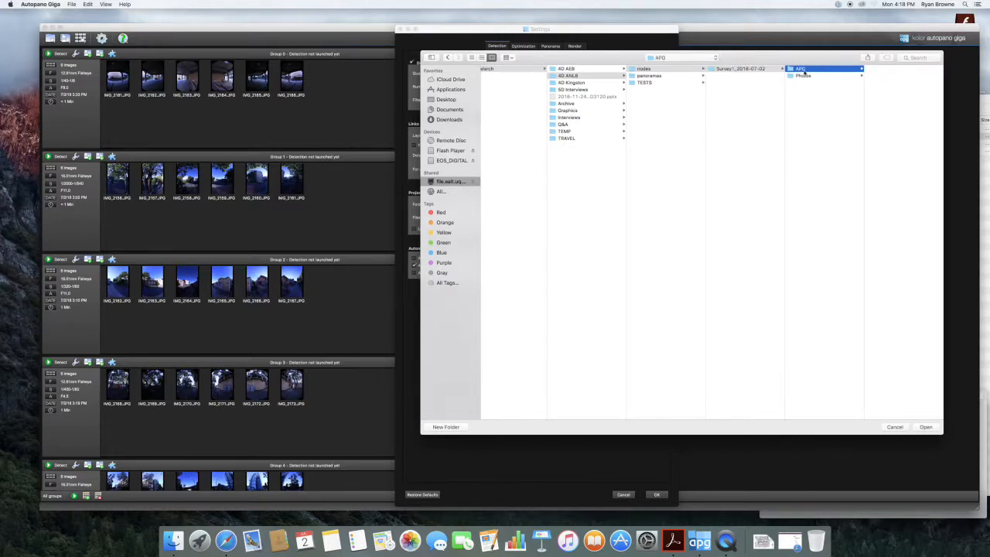
key(Return)
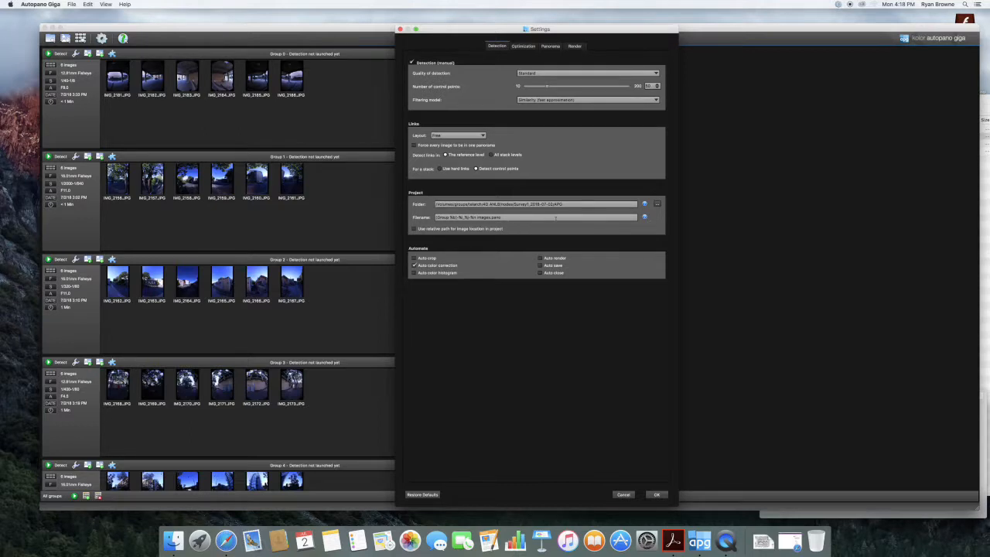
Set the project filename template to %a and the panorama's default projection to Spherical.
drag(555, 218, 434, 218)
text(%a)
click(517, 48)
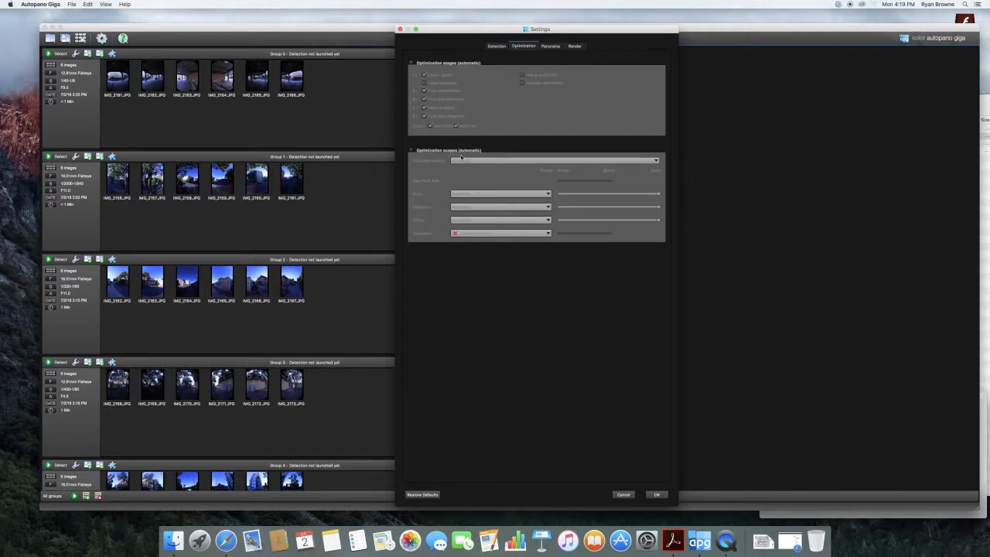
click(551, 46)
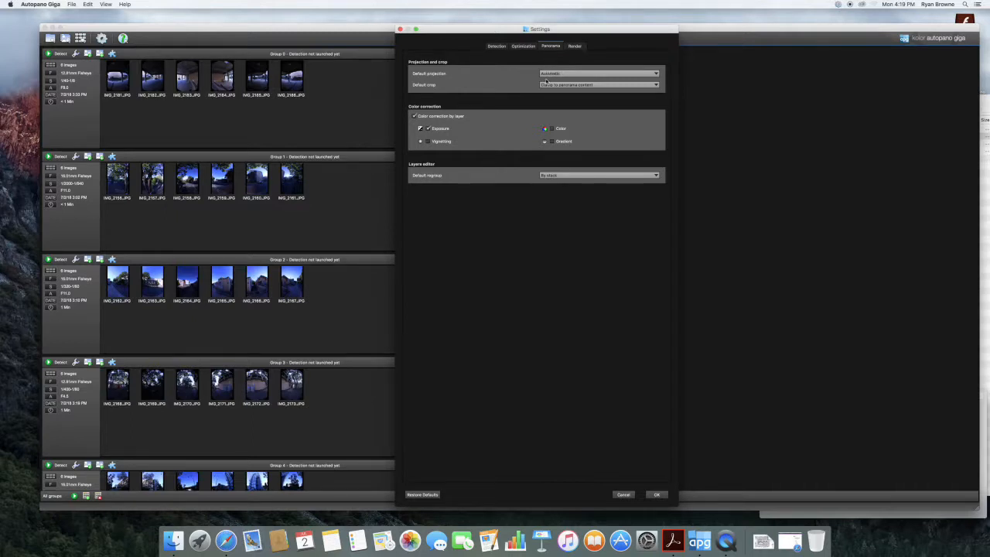
click(541, 72)
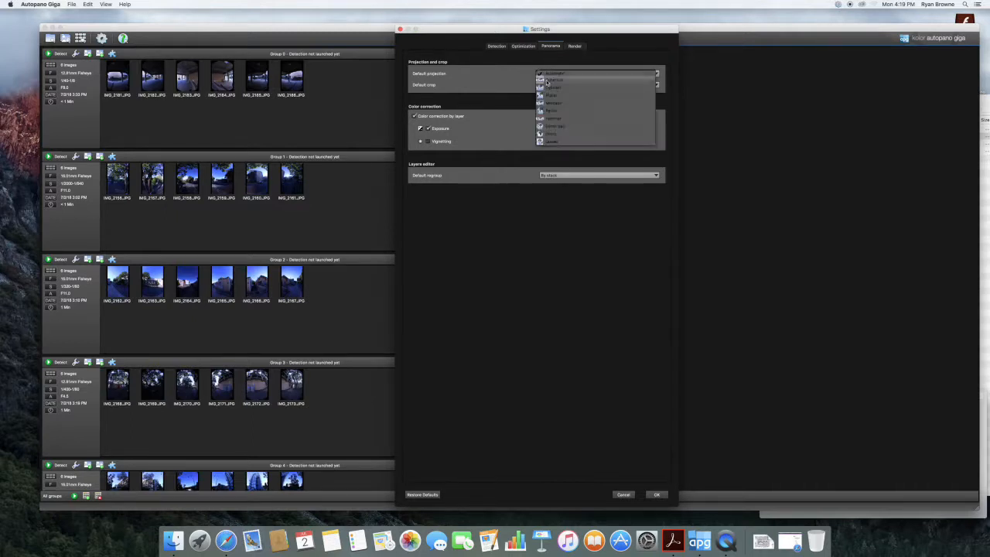
click(548, 80)
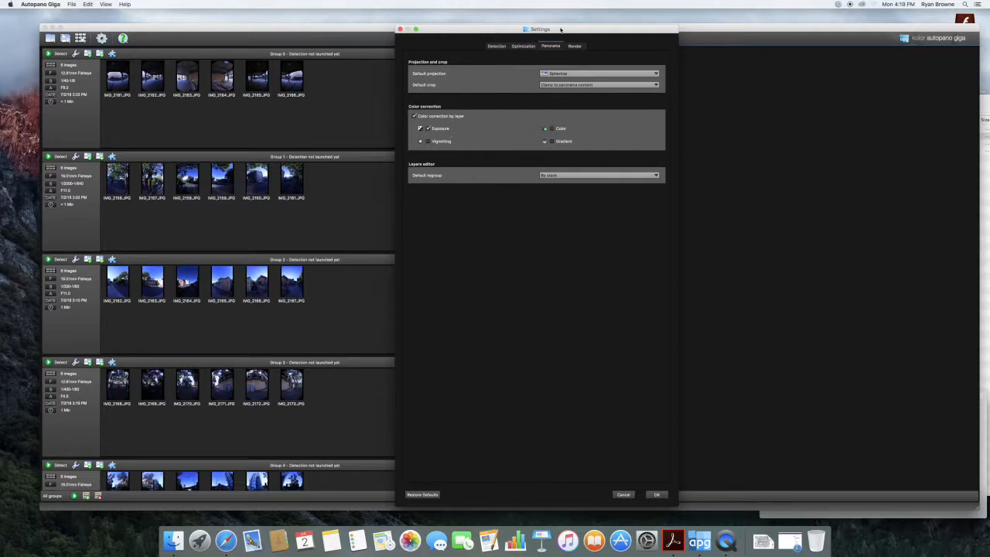
Set the JPEG render quality to 12) Maximum with Panorama as the exported data, and accept the group settings.
click(575, 45)
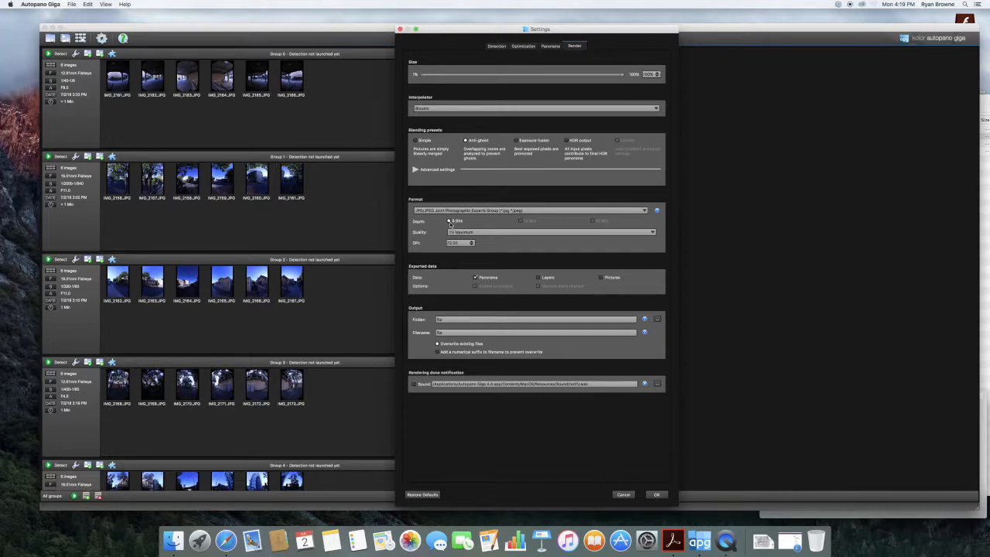
click(461, 237)
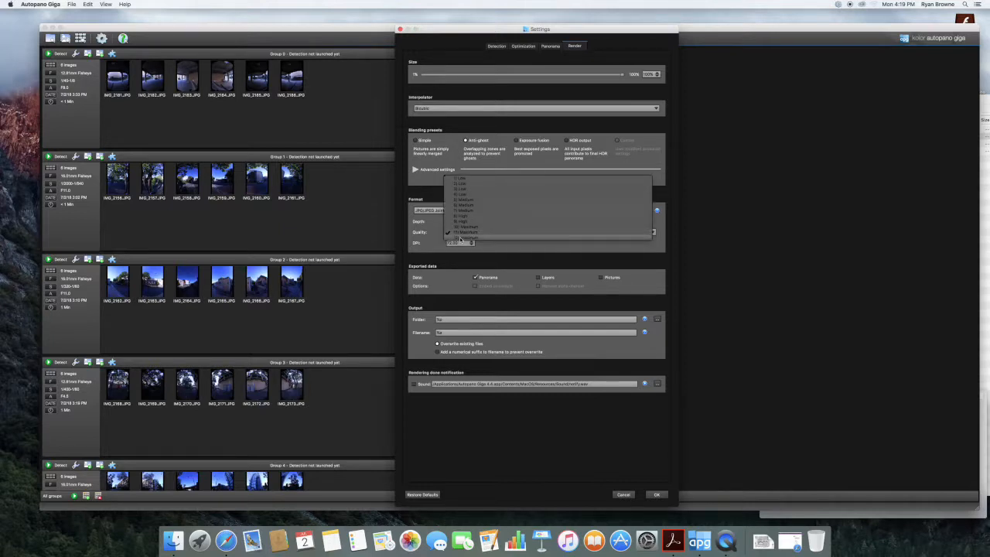
click(460, 239)
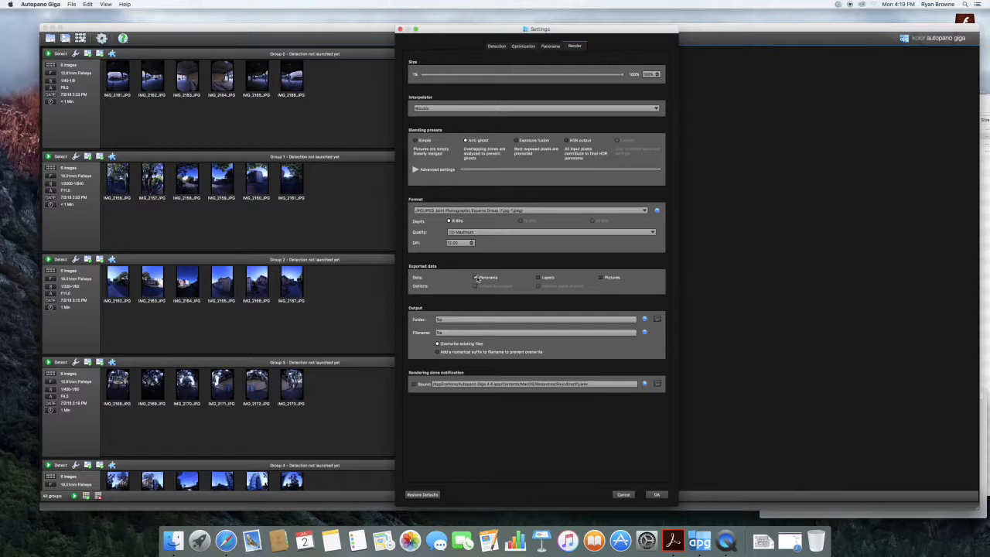
click(476, 278)
click(657, 495)
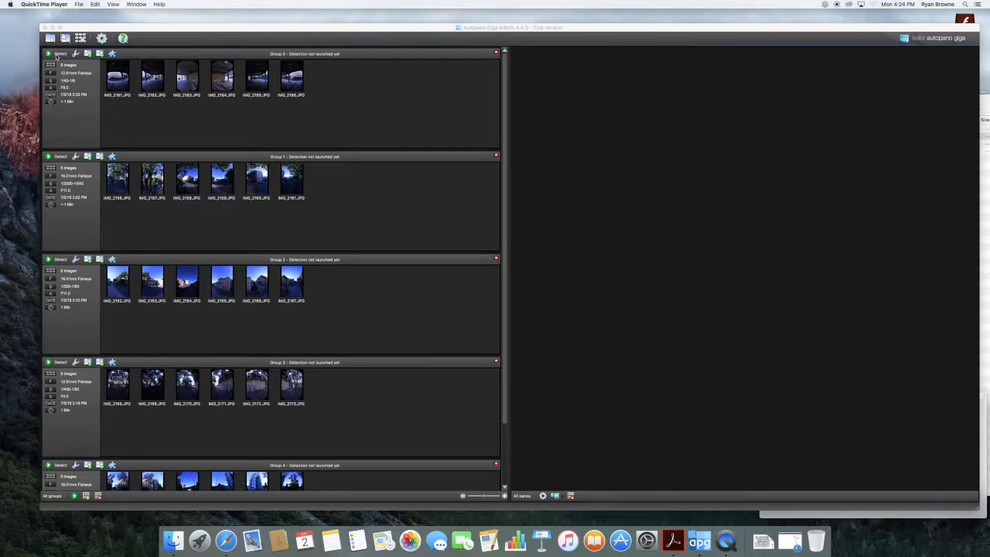
Run detection on Group 0 and open the detected panorama for editing.
click(57, 56)
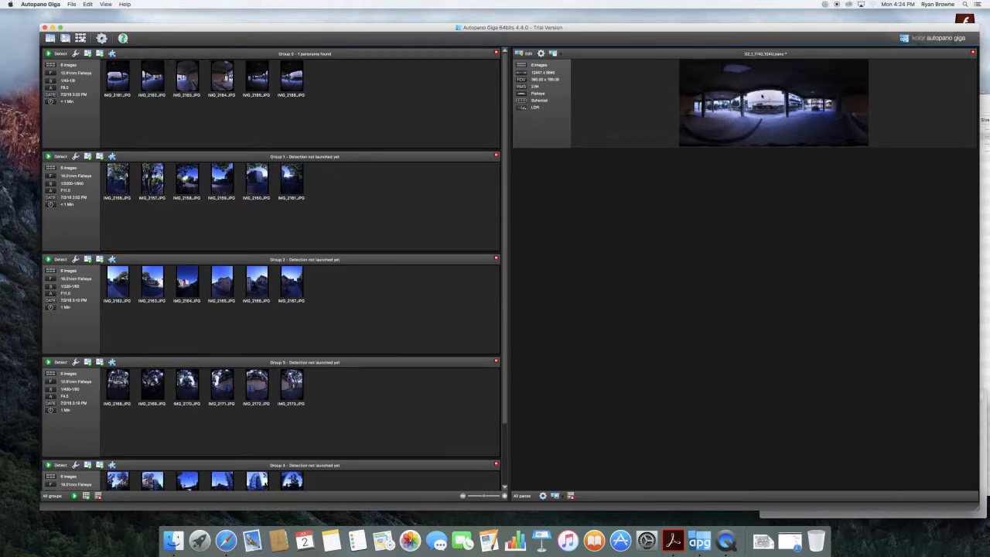
click(529, 54)
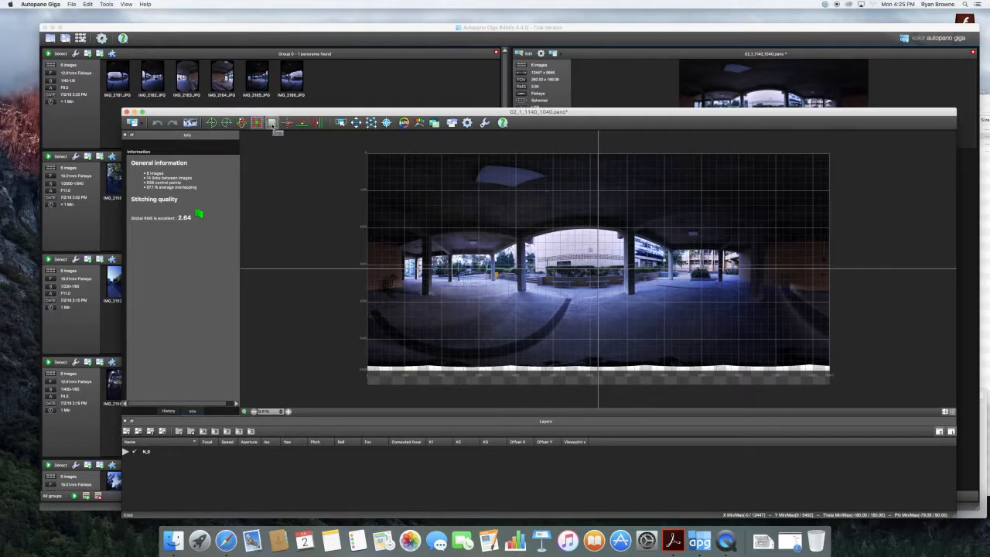
Start the Crop tool on the panorama, save the project and close the panorama editor.
click(273, 123)
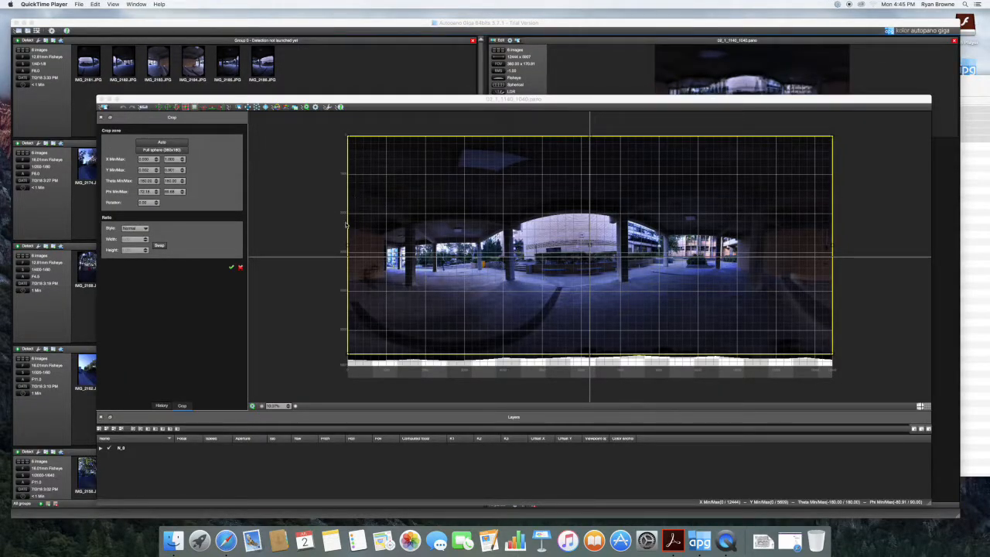
click(109, 109)
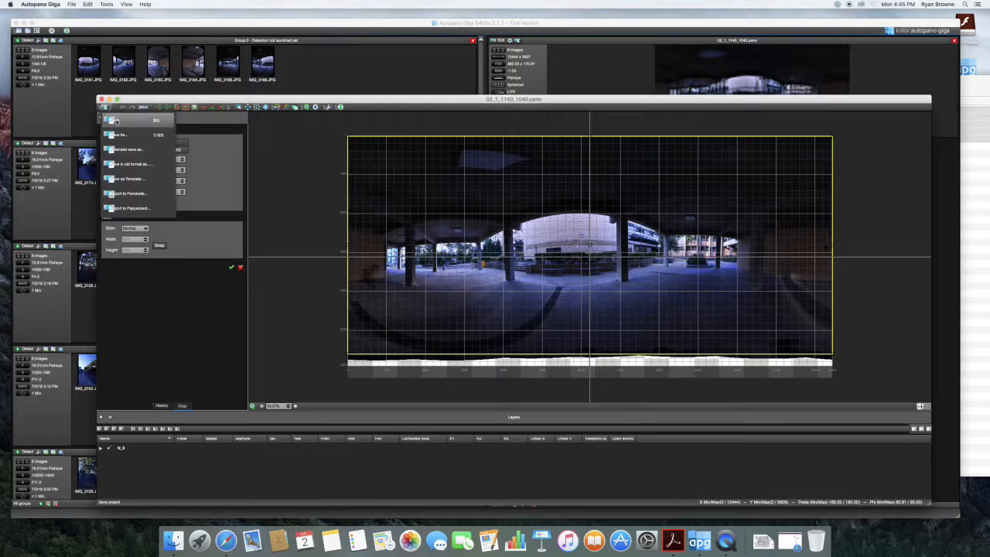
click(125, 122)
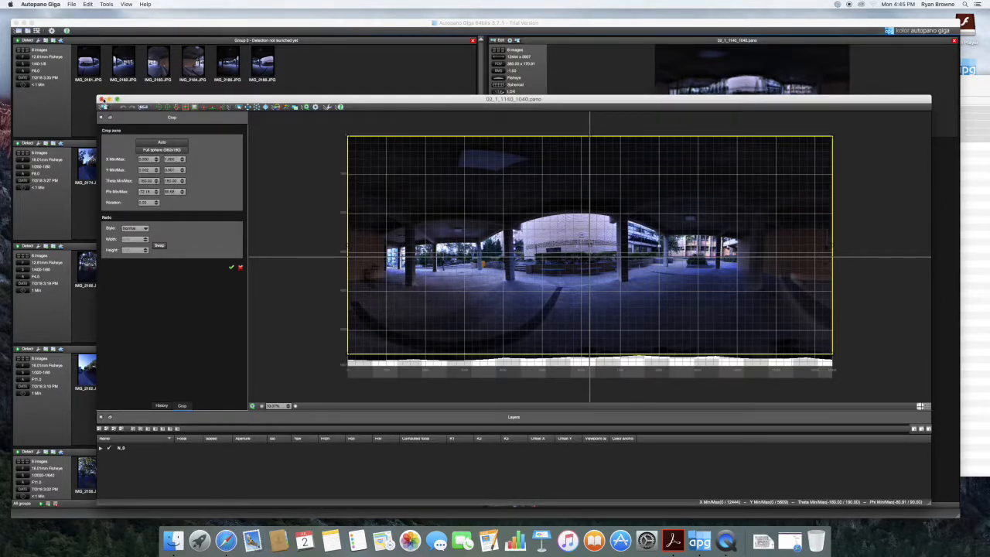
click(101, 99)
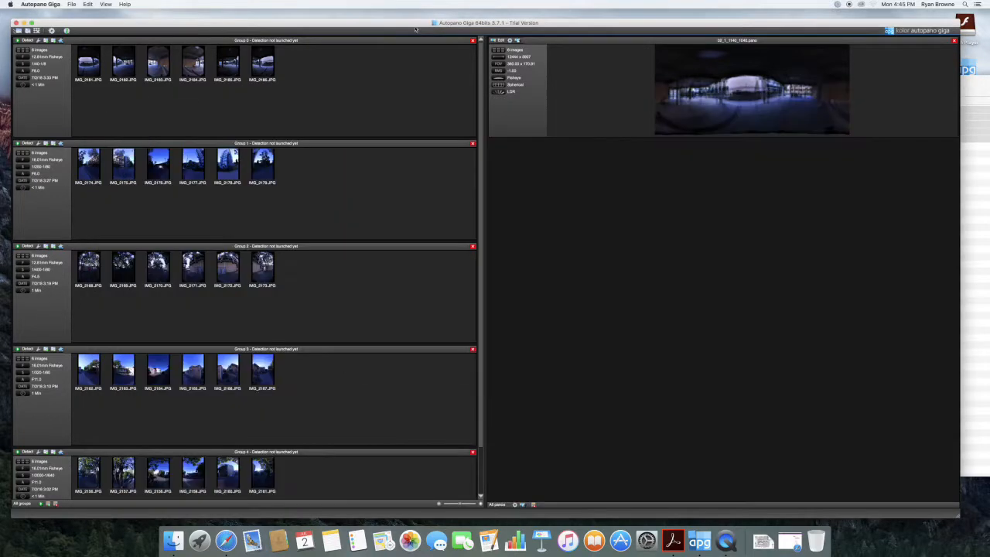
Save the panorama project as 02_1_1140_1040 in the APG folder, using the Autopano (*.pano) file type.
click(519, 41)
click(530, 55)
click(519, 41)
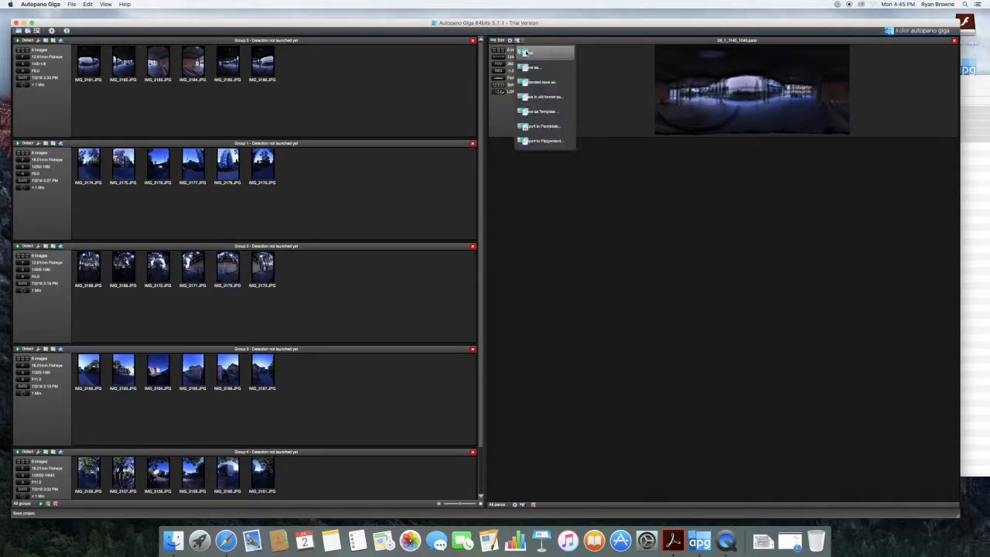
click(526, 52)
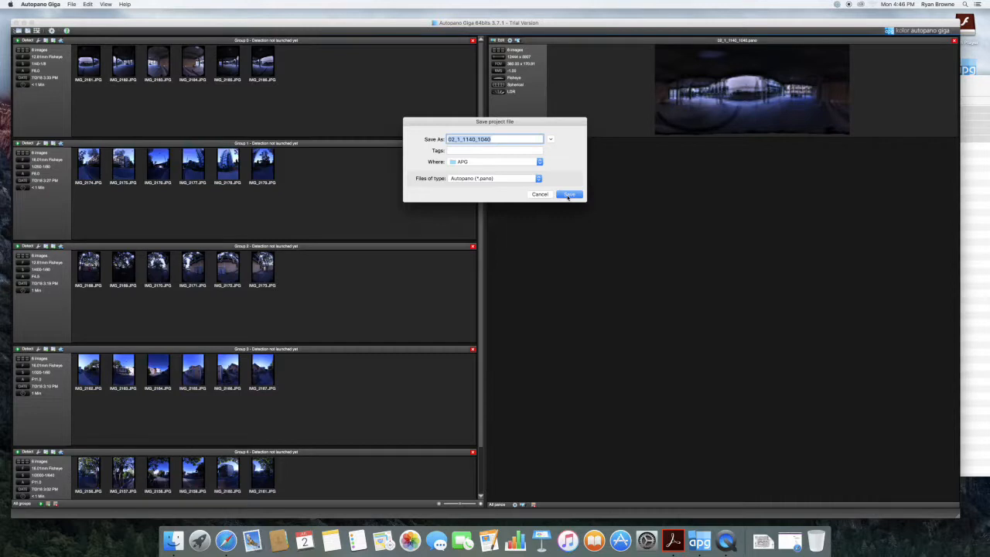
click(568, 195)
click(570, 194)
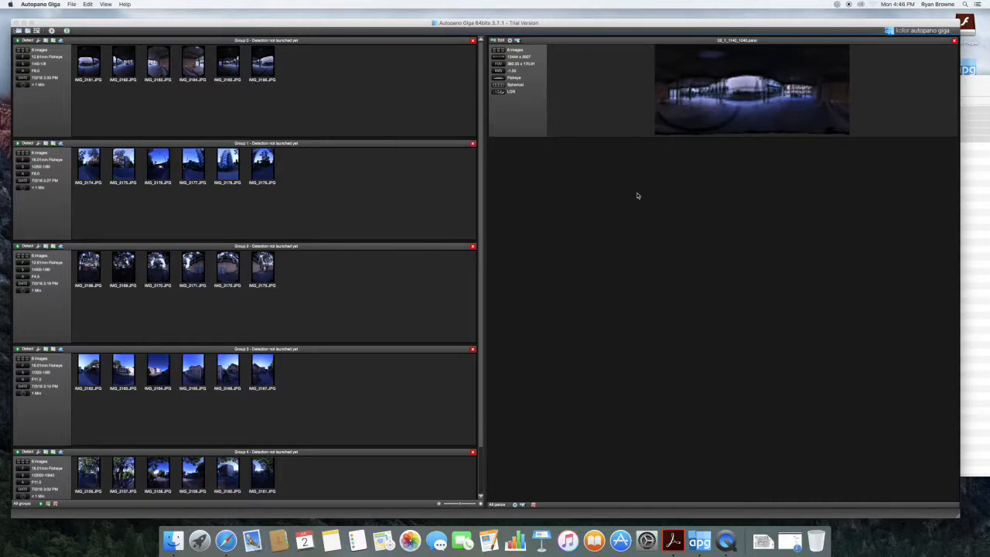
Render the 02_1_1140_1040 panorama as a JPG with Panorama as the exported data.
click(510, 42)
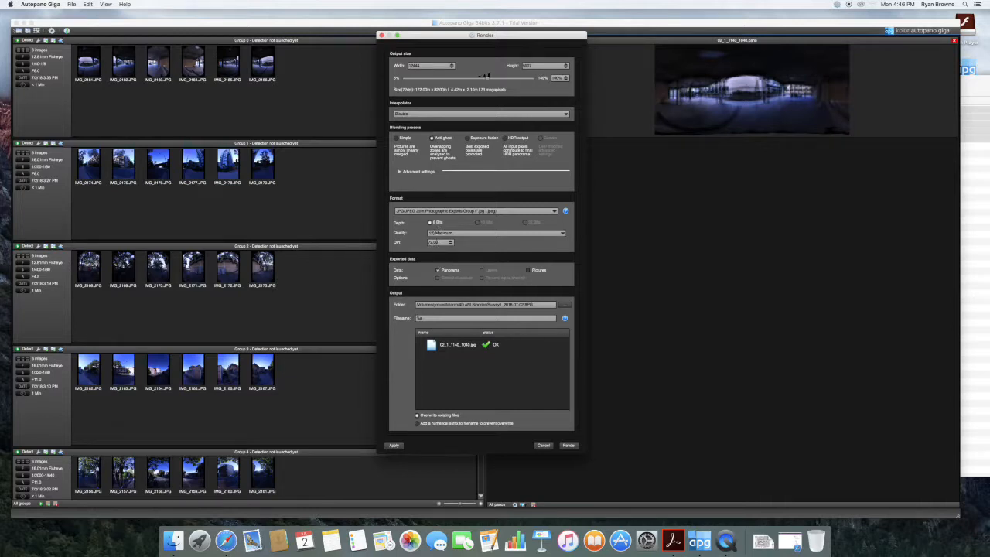
click(438, 269)
click(566, 446)
click(565, 447)
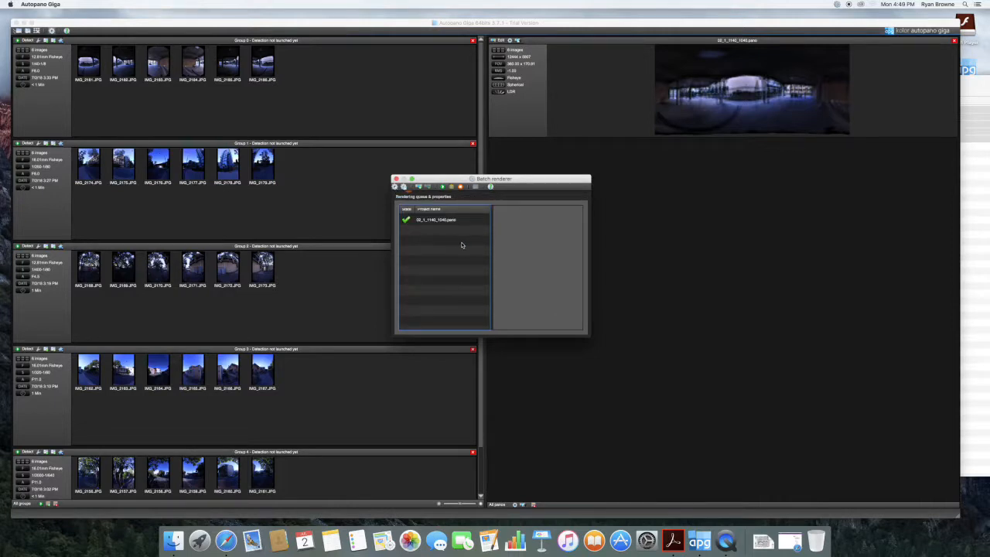
Switch to Finder and open the rendered 02_1_1140_1040.jpg from the Survey1_2018-07-02/APG folder to inspect it.
click(410, 221)
click(173, 540)
click(655, 199)
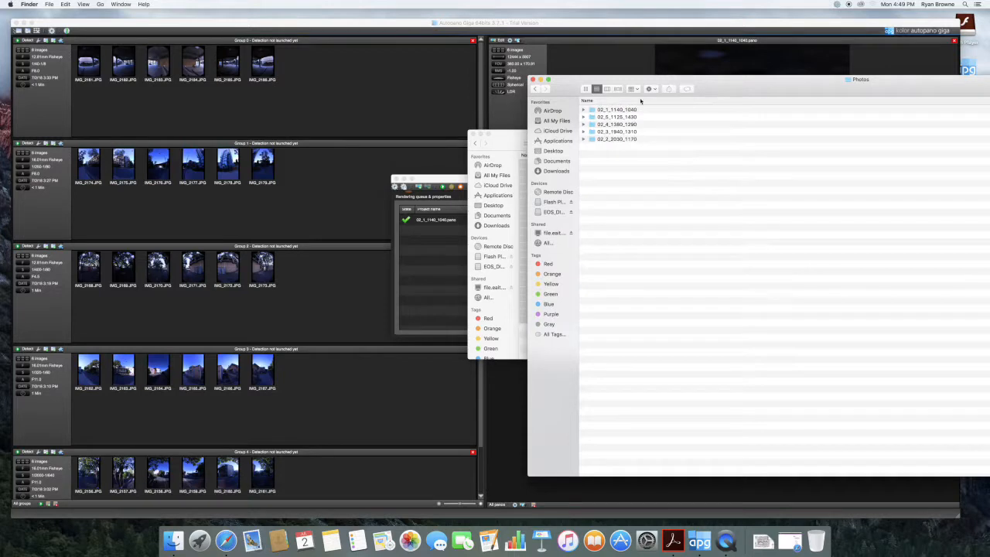
click(537, 90)
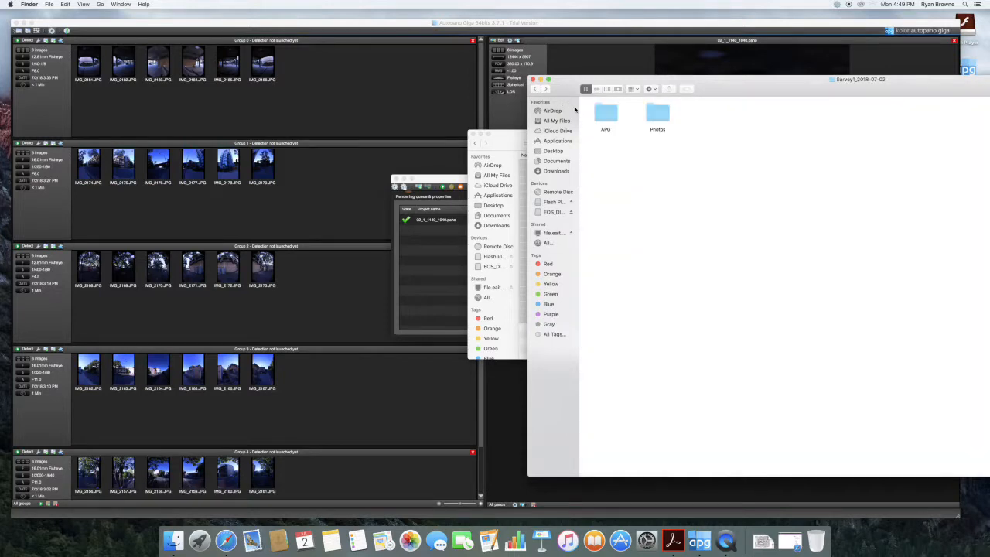
double_click(615, 119)
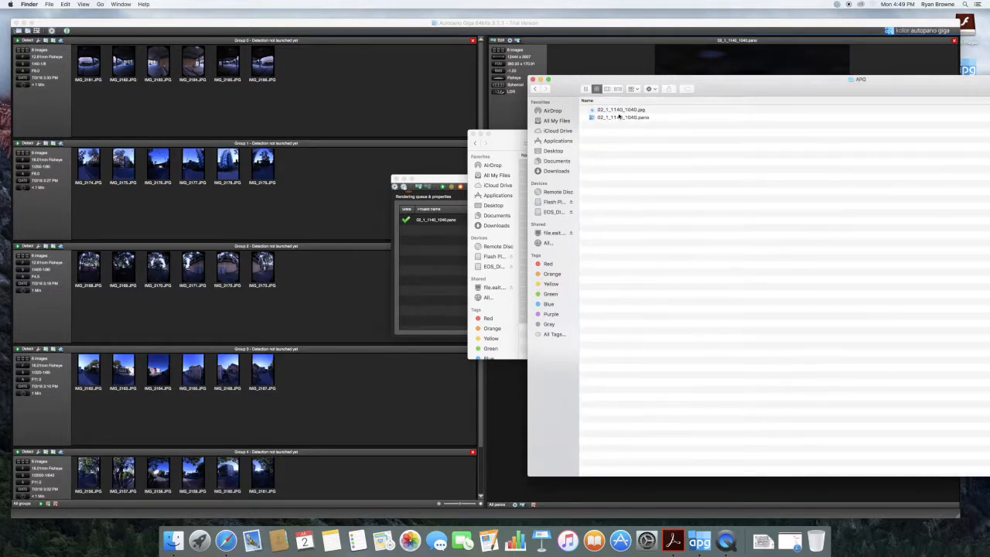
double_click(619, 112)
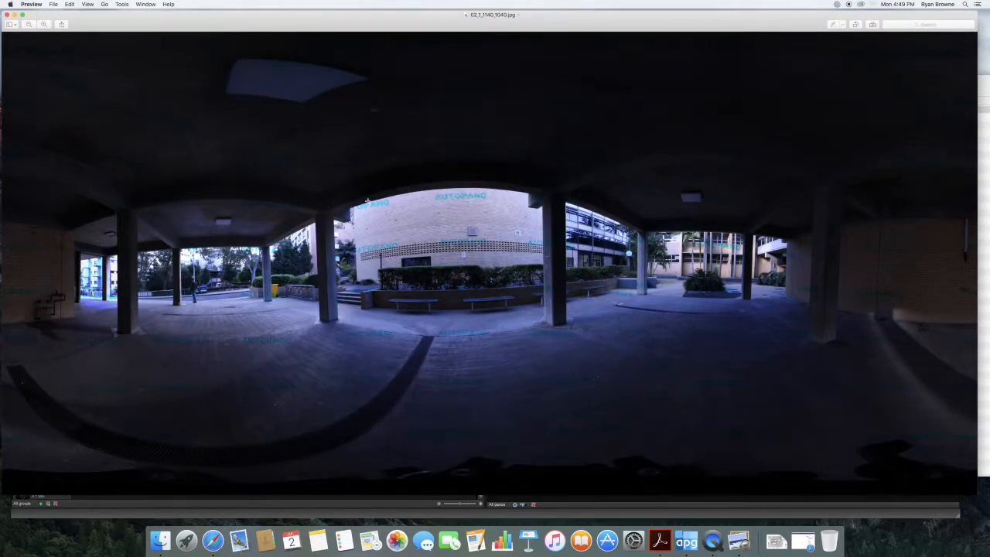
Close the previewed panorama image and the finished rendering queue, and quit Autopano Giga.
click(6, 15)
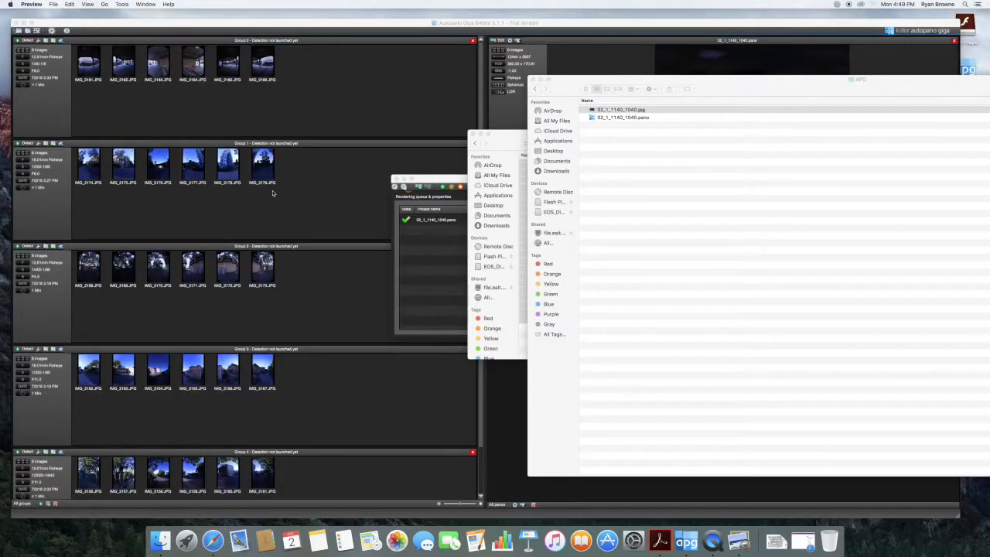
click(399, 187)
click(397, 180)
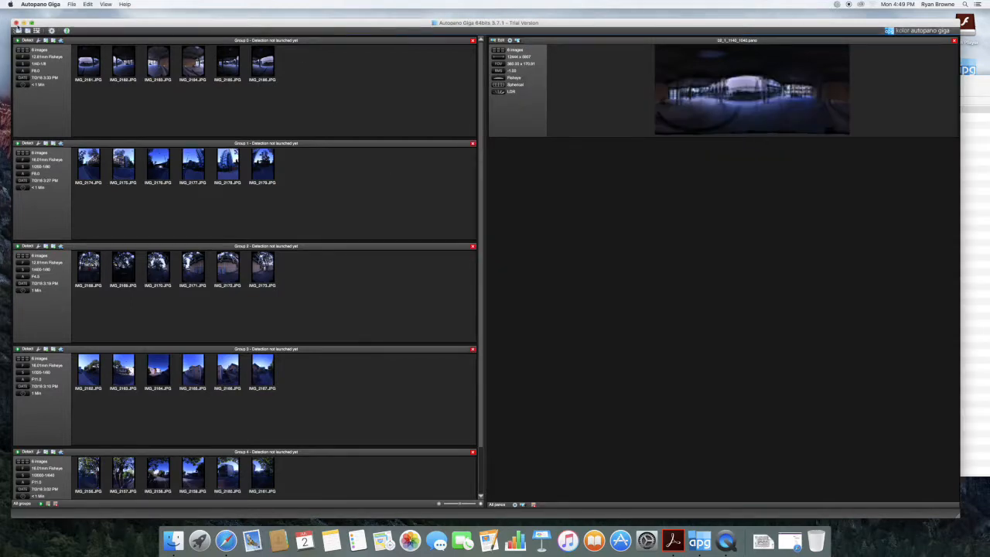
click(16, 22)
click(378, 232)
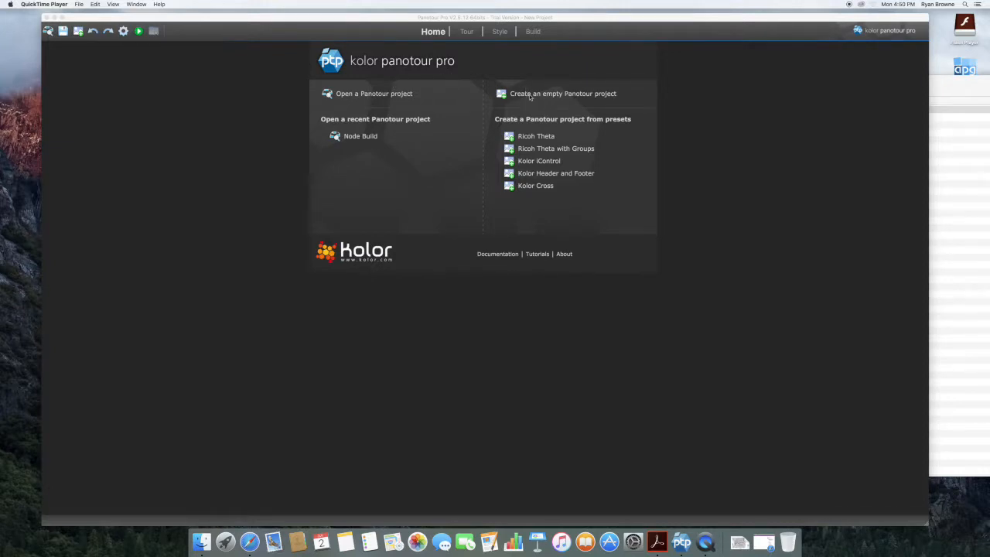
In Panotour Pro, create an empty project and add 02_1_1140_1040.jpg from the APG folder to the tour.
click(530, 95)
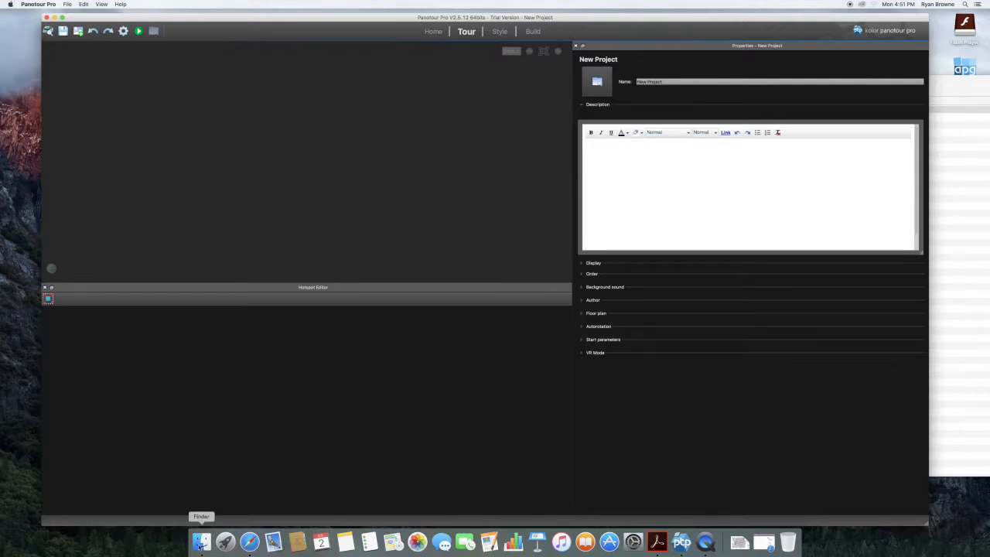
click(200, 543)
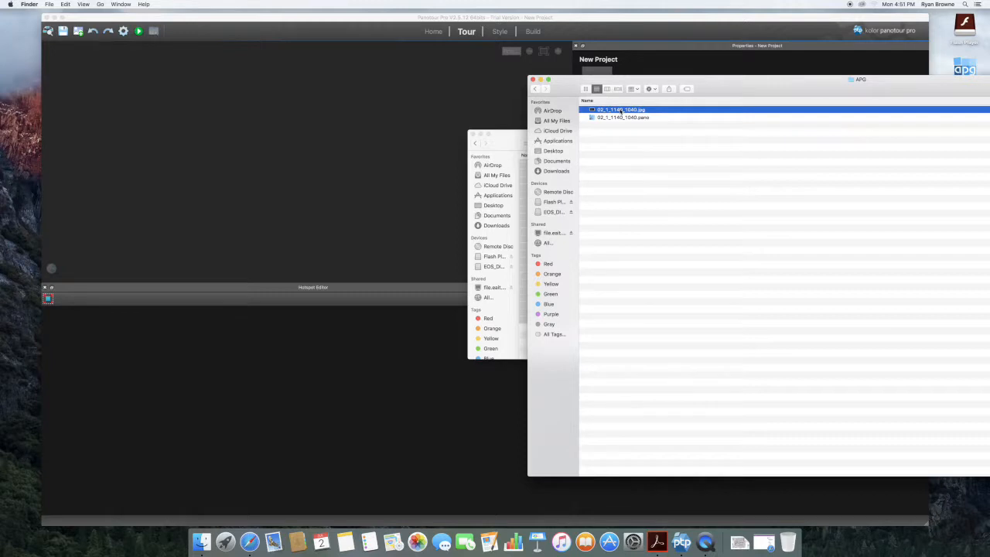
drag(621, 113, 274, 106)
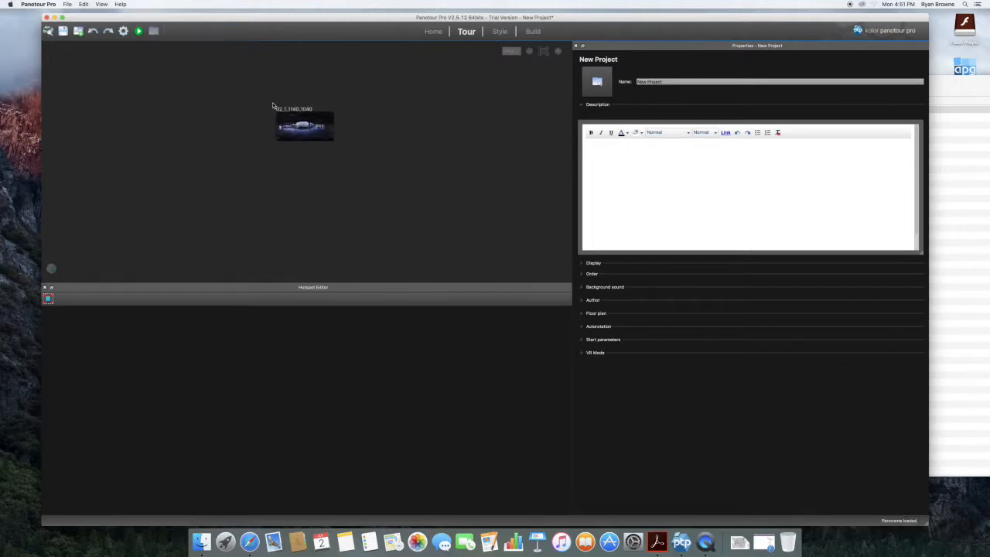
Look over the panorama's properties and rename the tour project as Survey1.
click(313, 129)
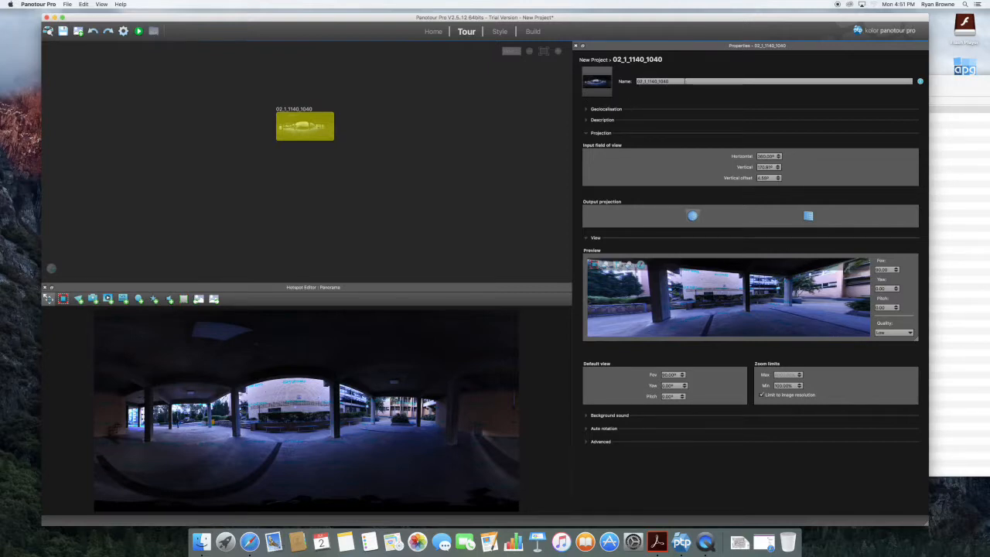
click(454, 130)
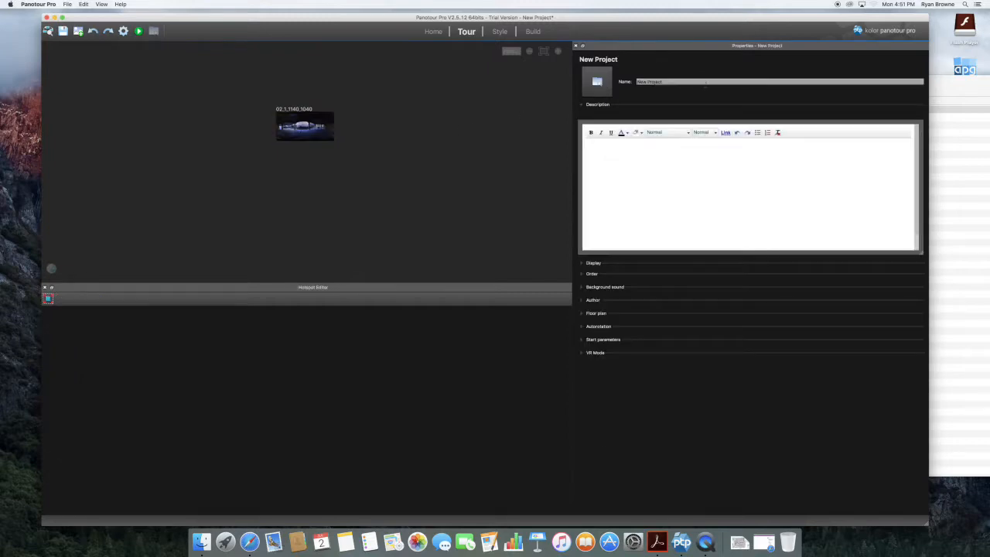
drag(711, 81, 623, 87)
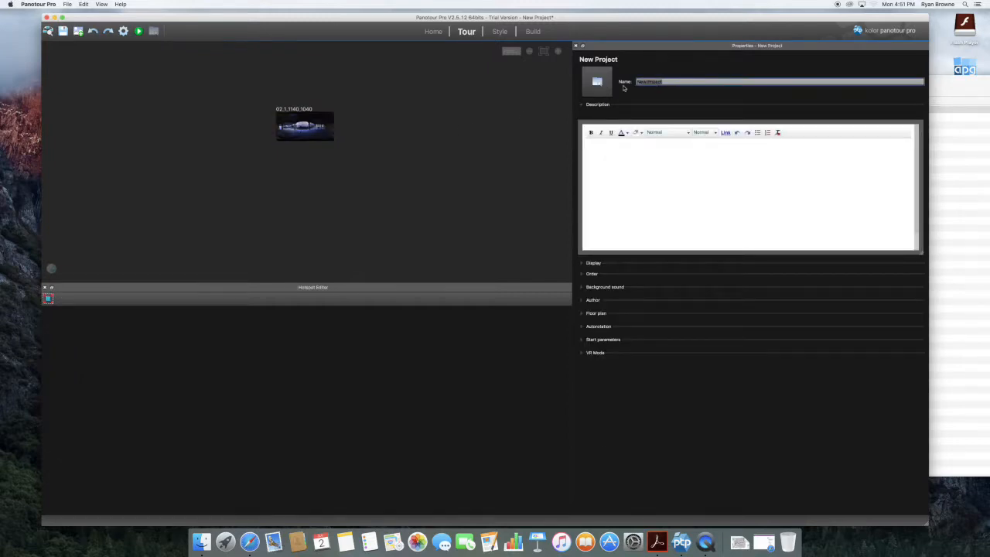
text(S)
text(urvey1)
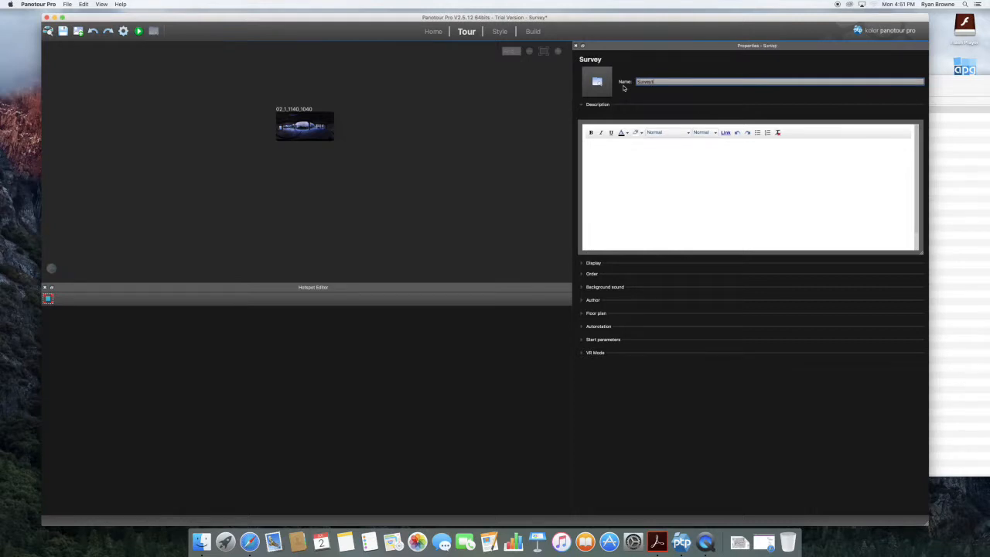
In the project's start parameters, disable the dedicated mouse cursor and the playing of sounds.
click(586, 342)
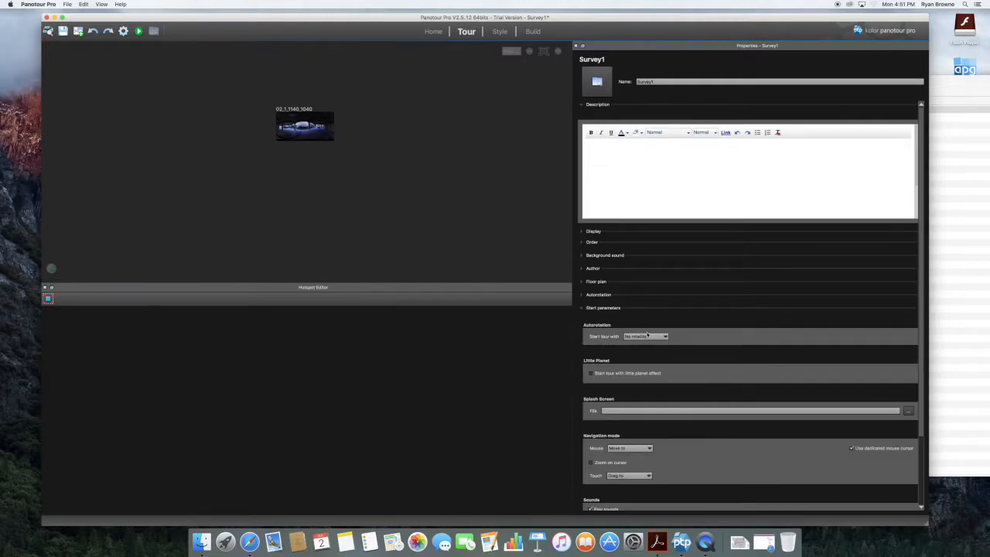
scroll(859, 387, down, 5)
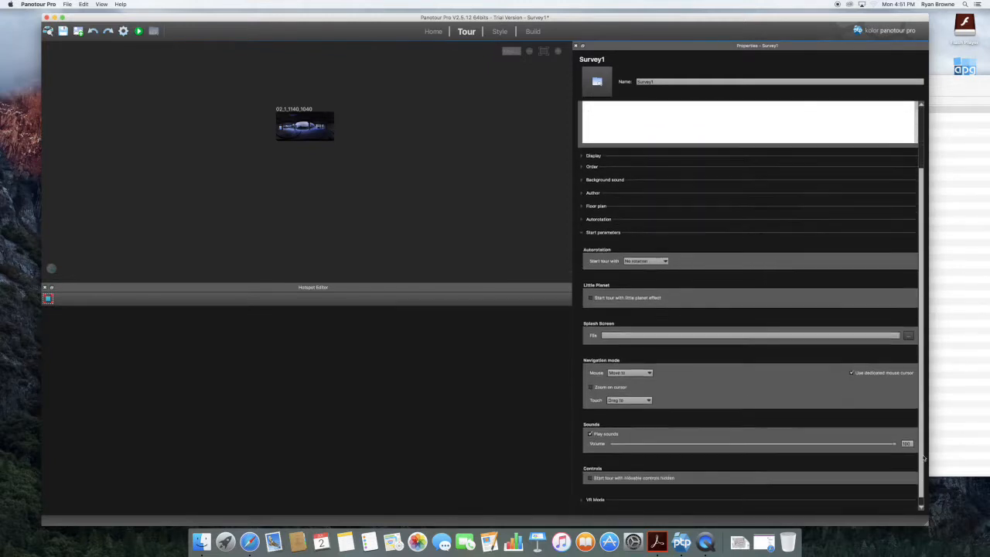
click(853, 367)
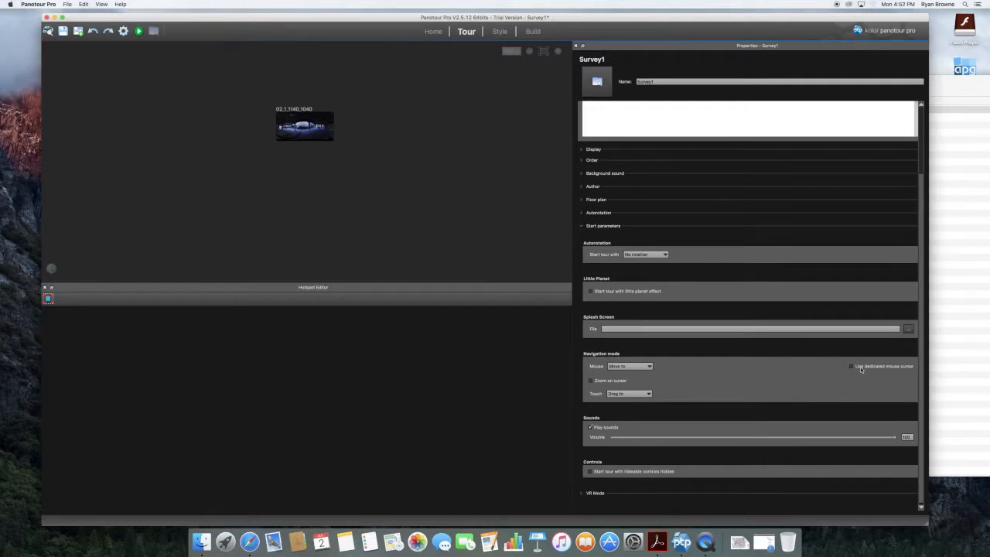
click(597, 428)
scroll(912, 254, up, 3)
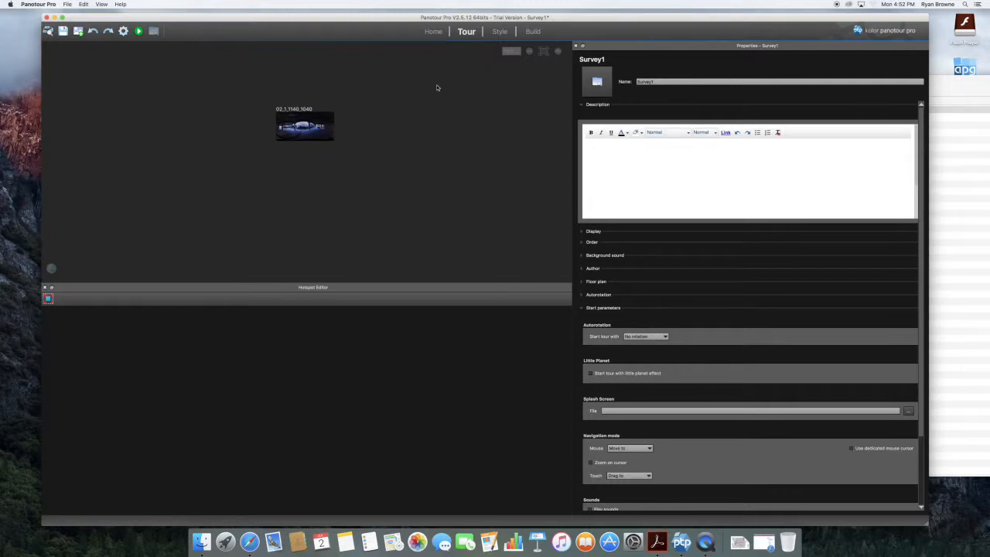
Give the 02_1_1140_1040 panorama a spherical output projection and turn off limiting its zoom to the image resolution.
click(316, 124)
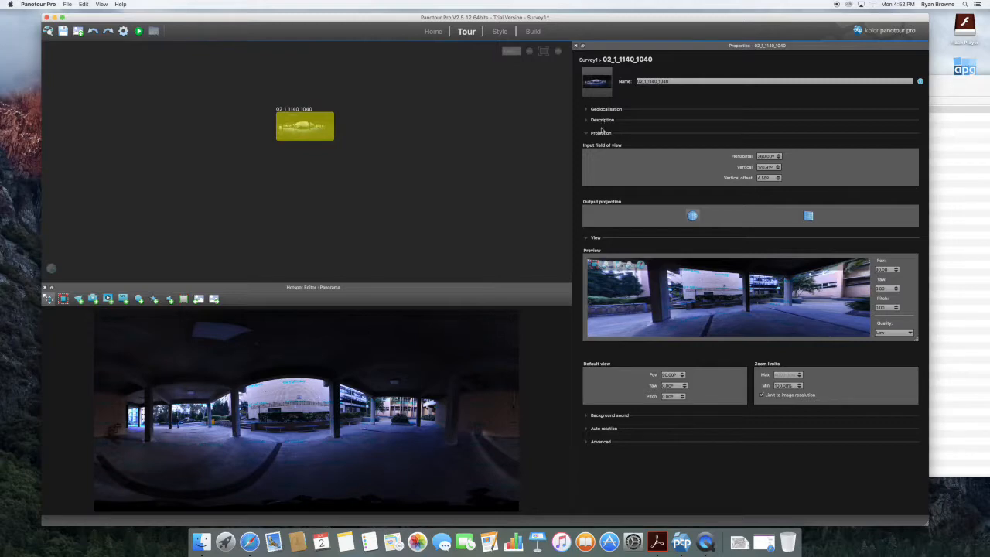
click(692, 215)
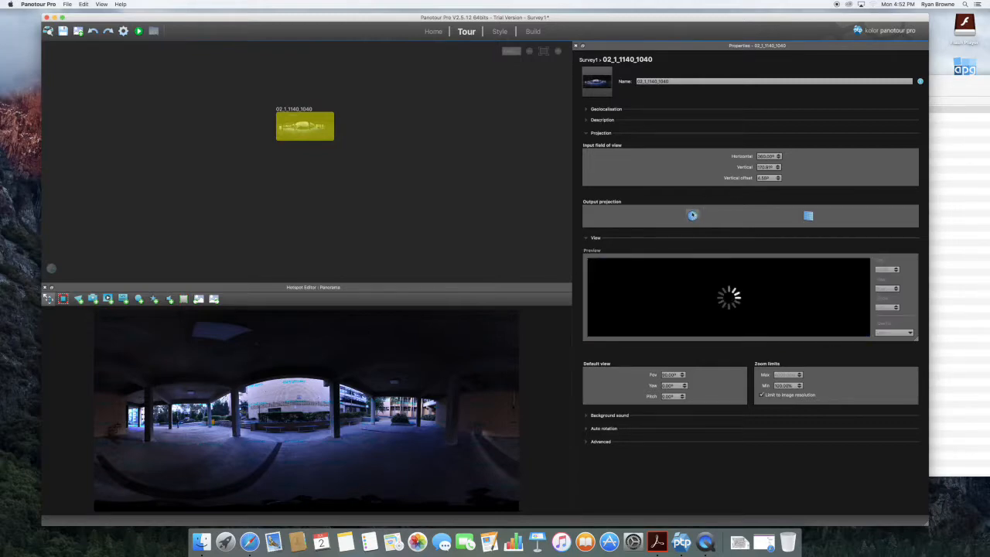
click(773, 396)
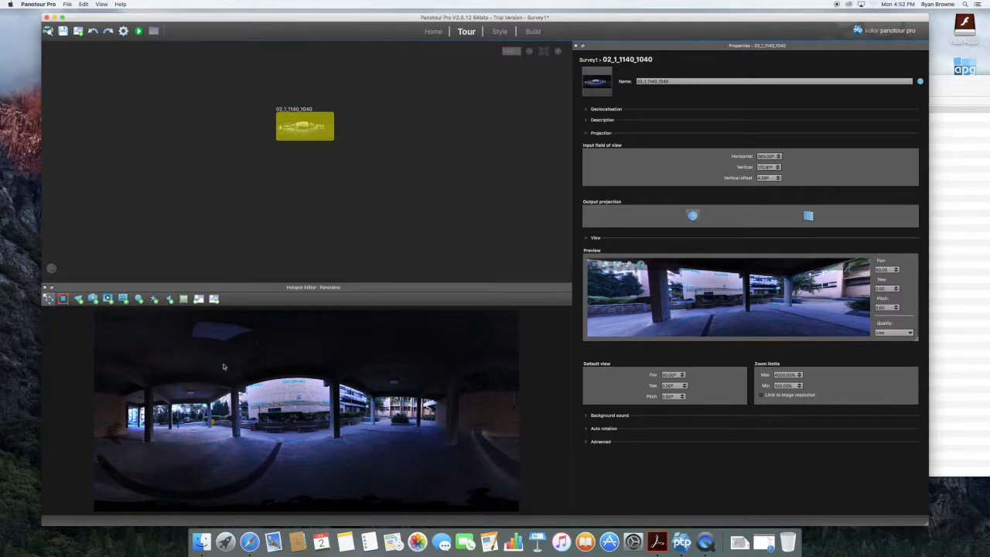
Restrict the panorama's viewing limits to exclude the dark strip along its lower edge and a narrow band along its upper edge.
click(184, 299)
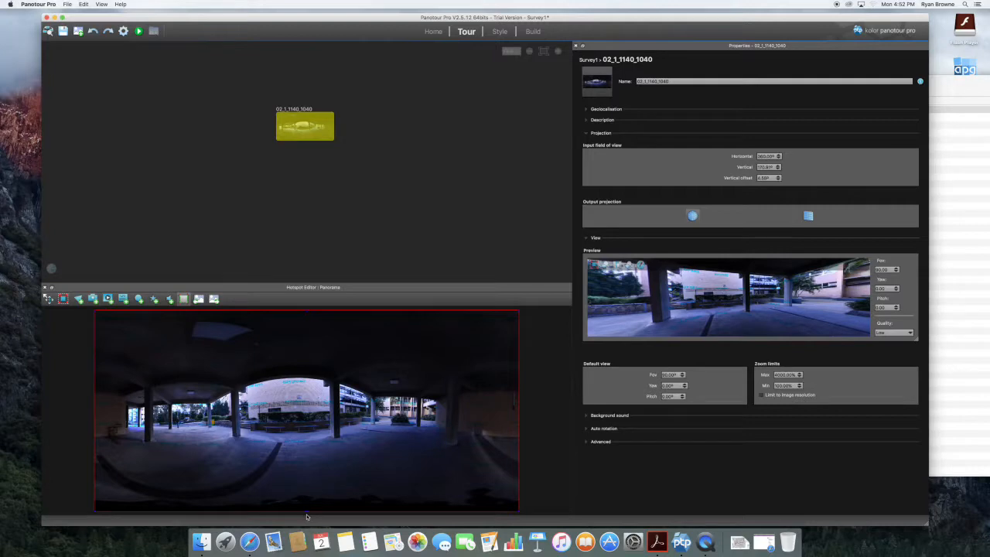
drag(306, 514, 306, 491)
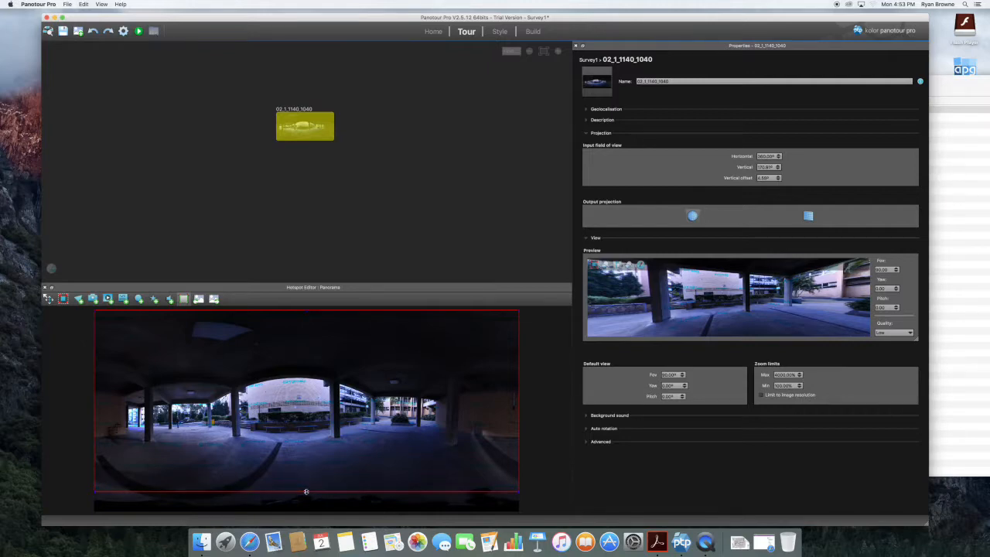
mouse_move(307, 491)
mouse_down()
mouse_move(305, 512)
mouse_move(306, 495)
mouse_up()
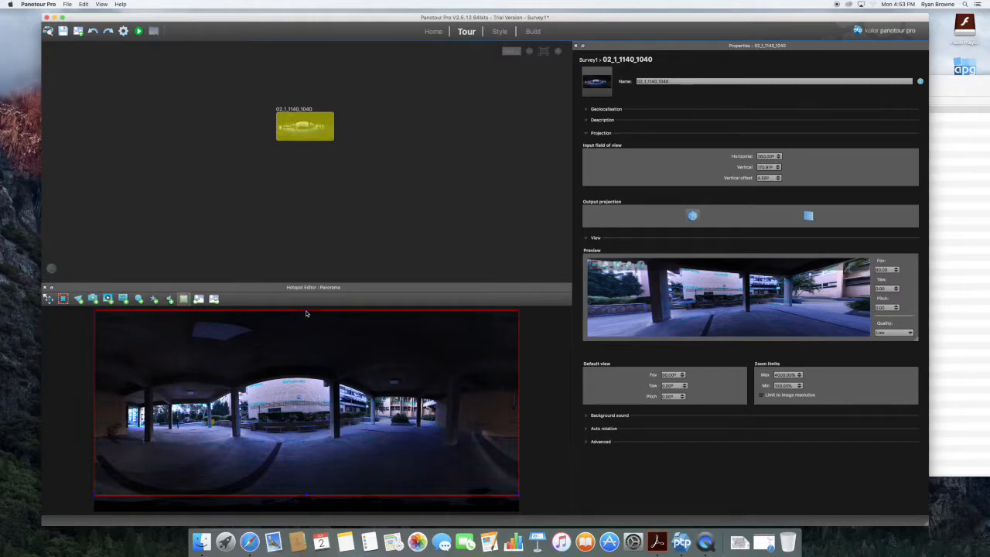
drag(306, 311, 305, 329)
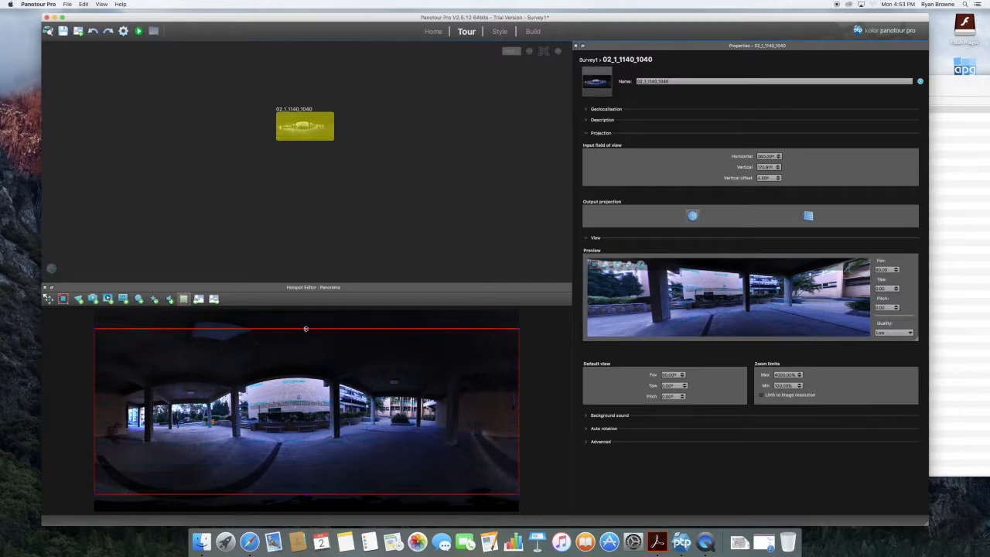
drag(305, 328, 305, 326)
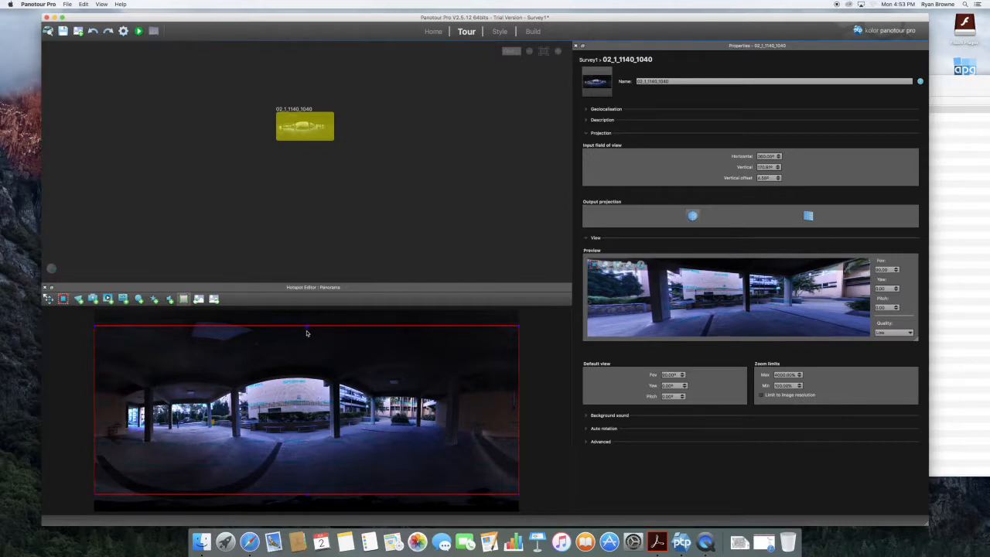
click(210, 262)
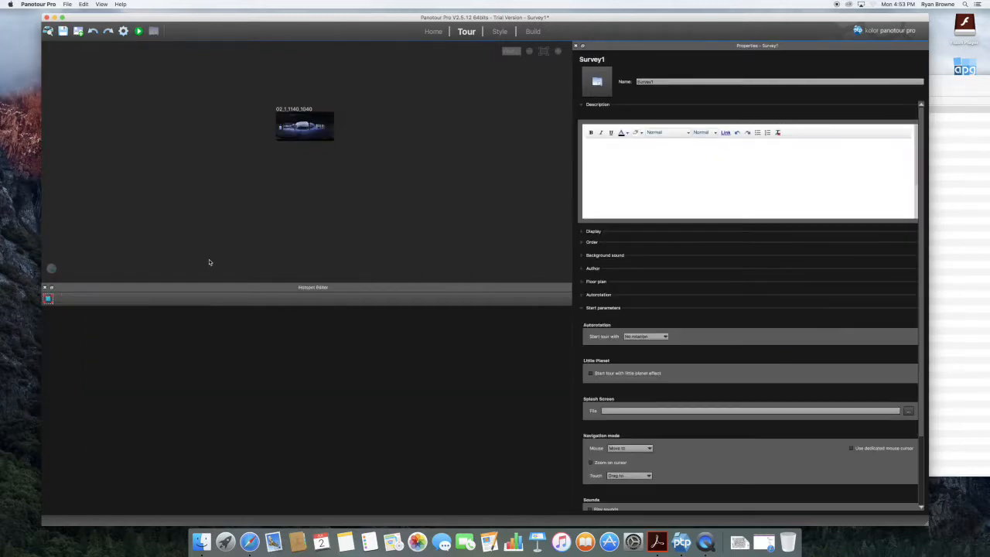
Set the build output folder to the Survey1 folder inside 4D ANLB/panoramas on the groups network share.
click(501, 31)
click(530, 32)
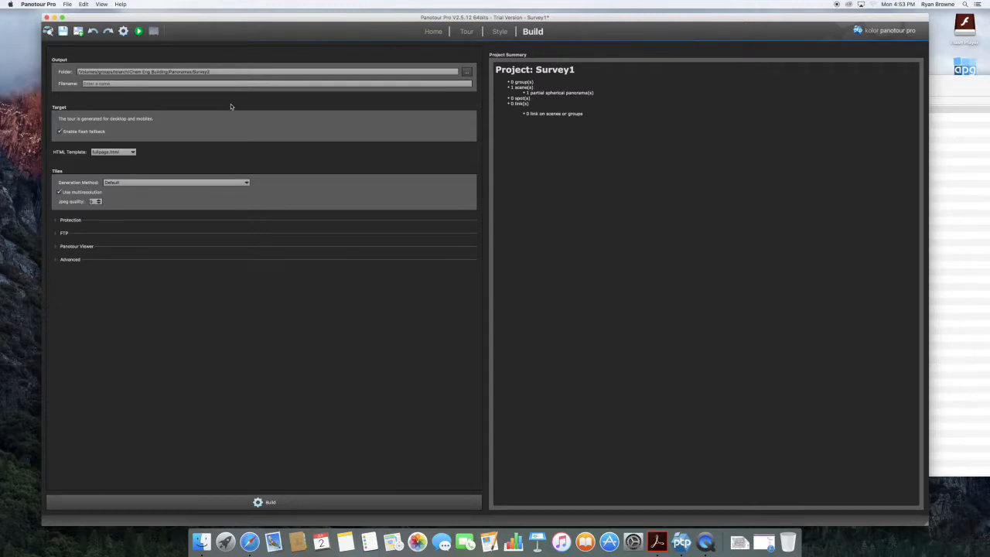
click(467, 71)
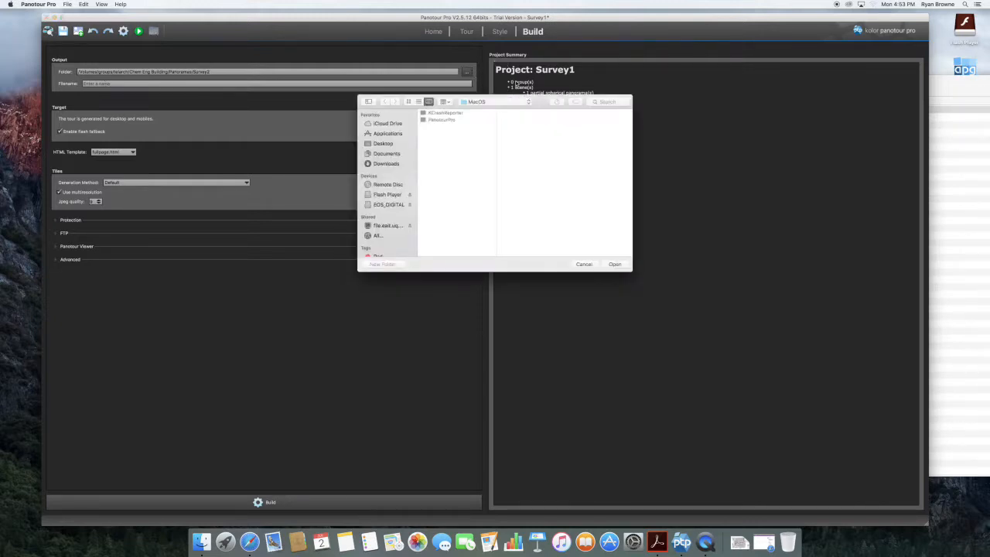
click(386, 225)
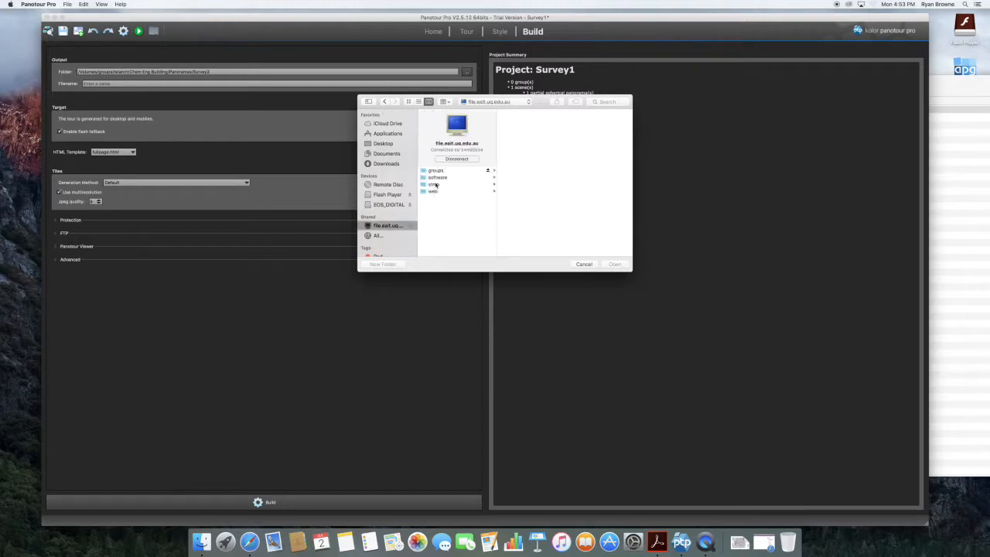
click(441, 171)
click(522, 115)
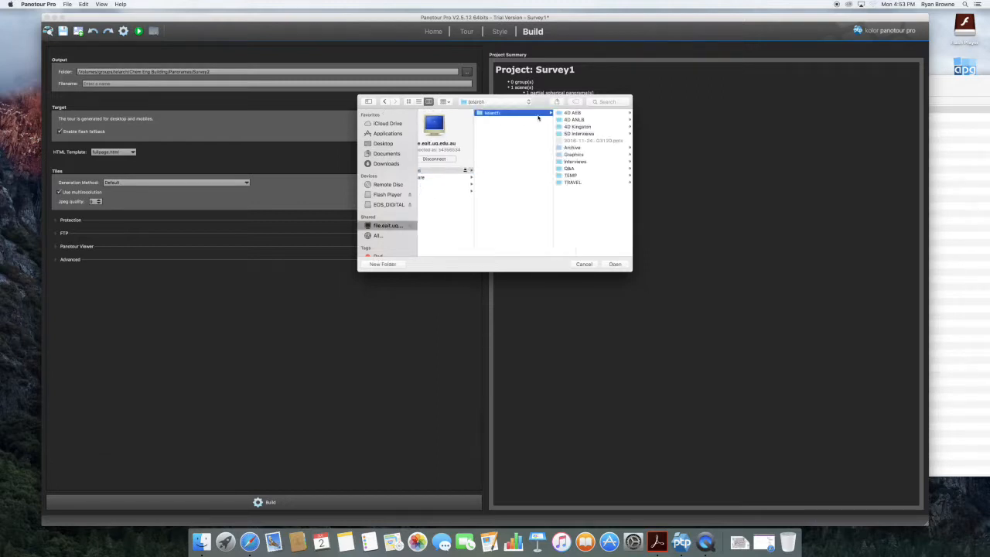
click(576, 119)
click(580, 121)
click(578, 113)
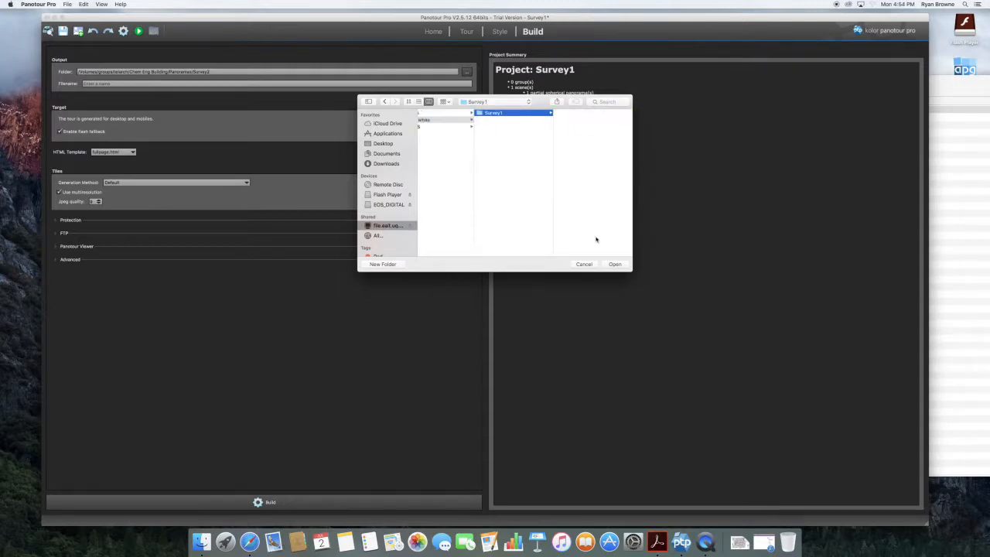
click(615, 264)
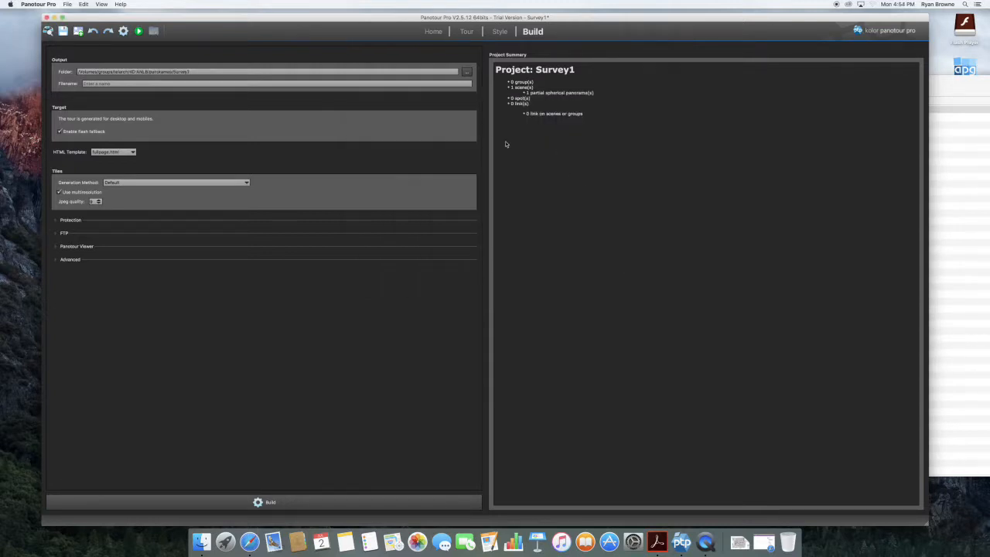
Build the tour with node as the output filename, flash fallback disabled and a JPEG quality of 10.
click(447, 84)
text(ro)
text(10)
click(263, 504)
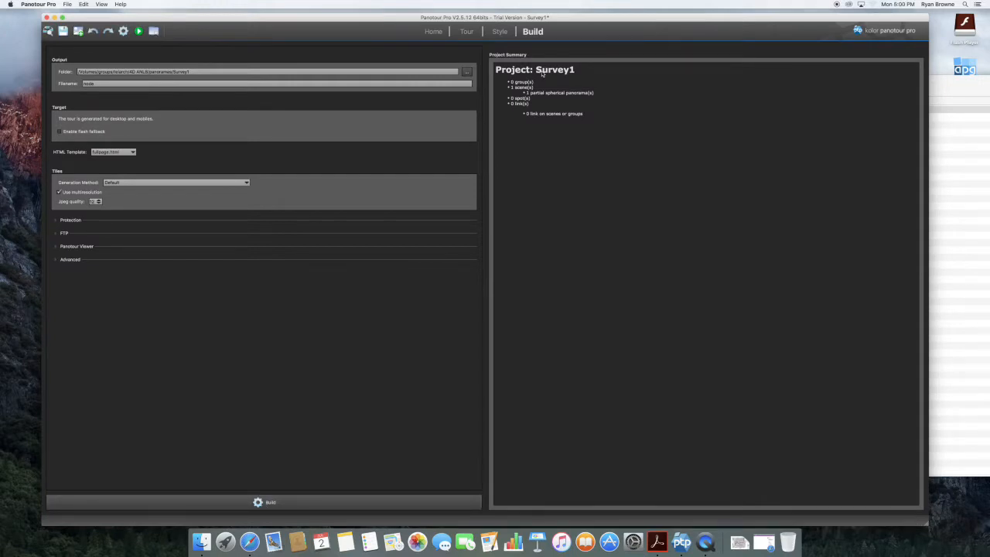
Save the tour project as Survey1.
click(65, 32)
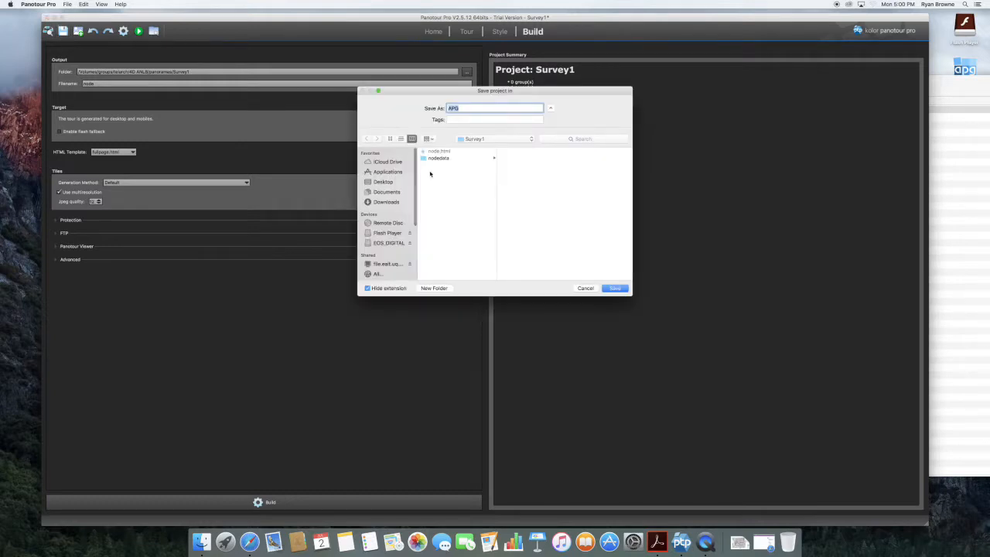
key(BackSpace)
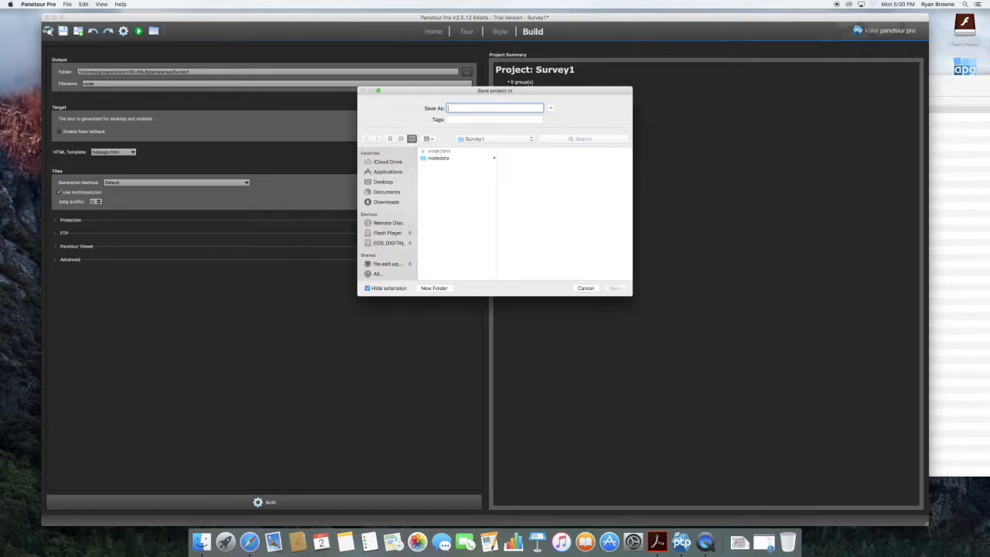
text(Survey)
click(610, 288)
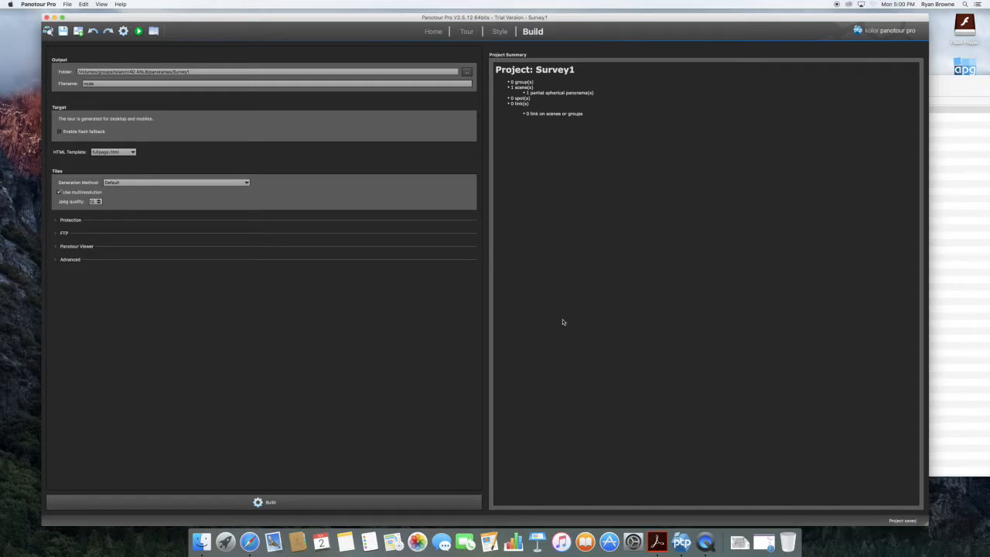
Switch to Finder and open node.html from the Survey1 folder inside 4D ANLB/panoramas in the web browser.
click(202, 542)
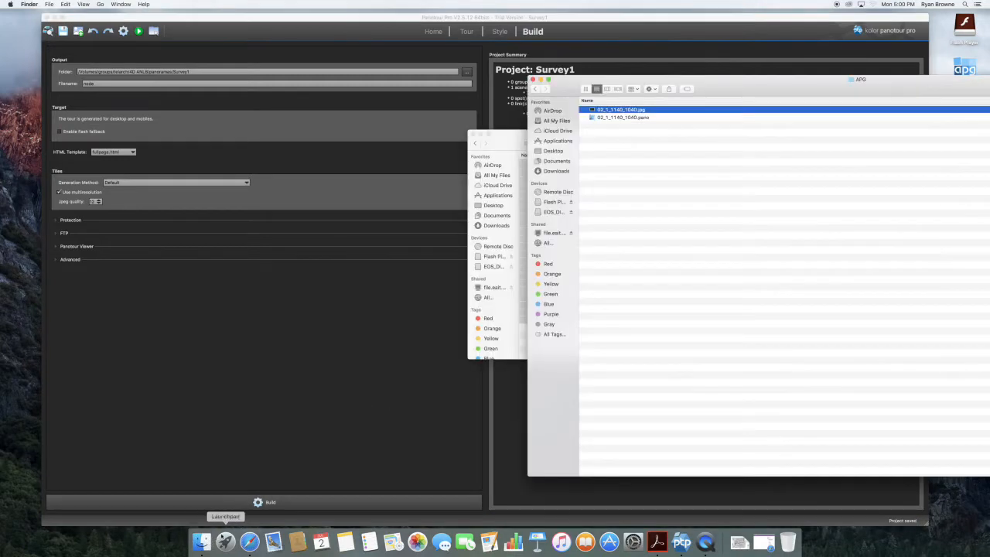
click(534, 90)
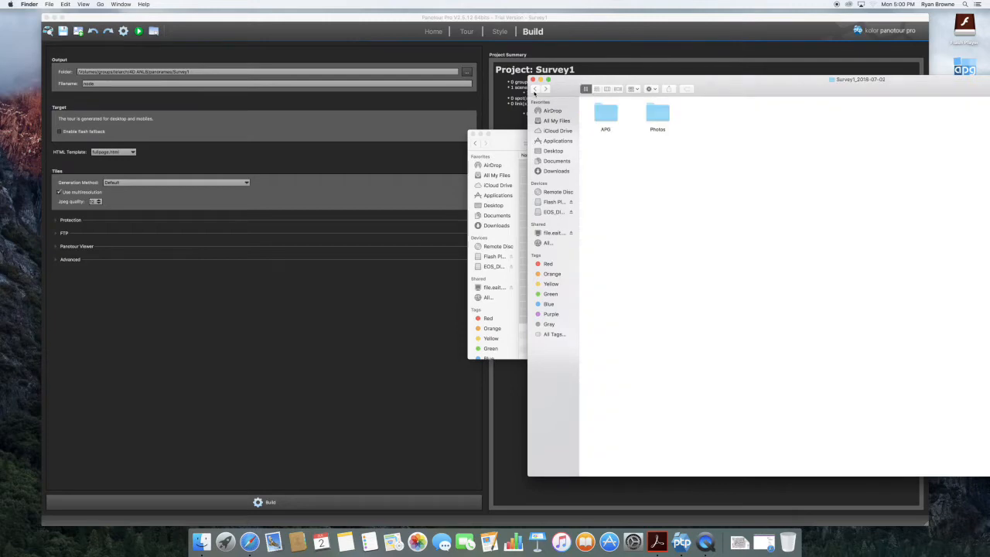
click(533, 90)
click(533, 90)
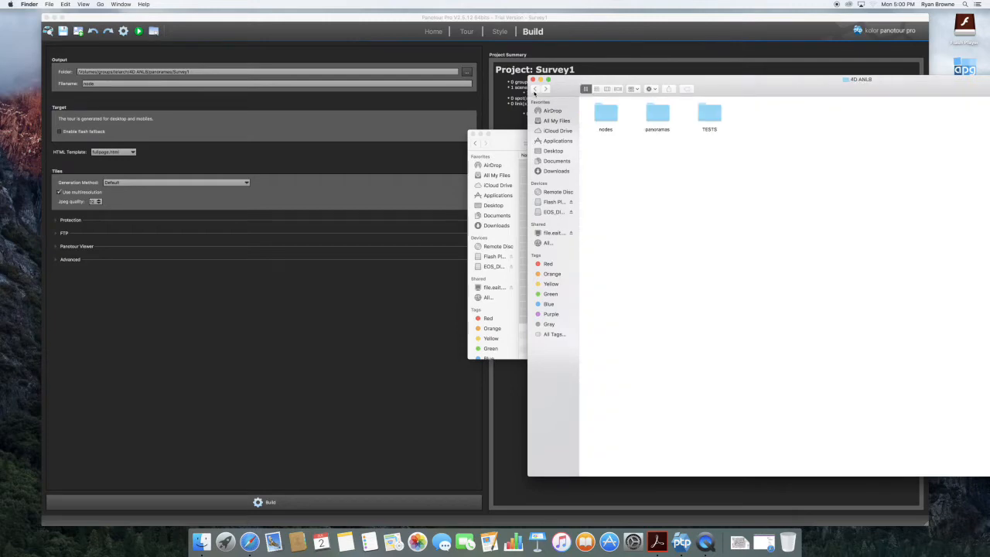
double_click(656, 113)
double_click(608, 110)
click(604, 112)
double_click(604, 112)
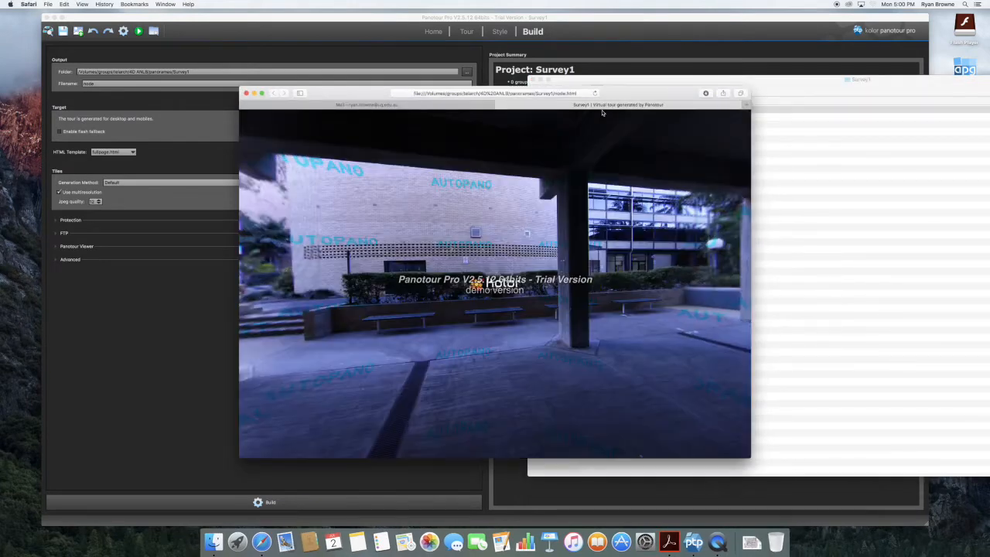
Examine the built tour by looking around the courtyard and zooming in on details, and close the browser window.
drag(543, 246, 503, 257)
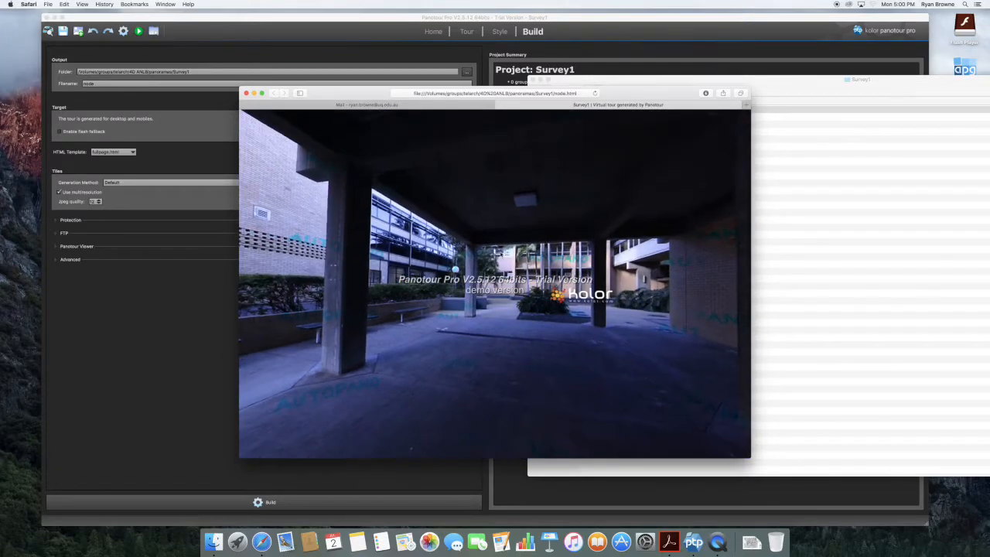
scroll(504, 257, up, 5)
scroll(504, 257, up, 3)
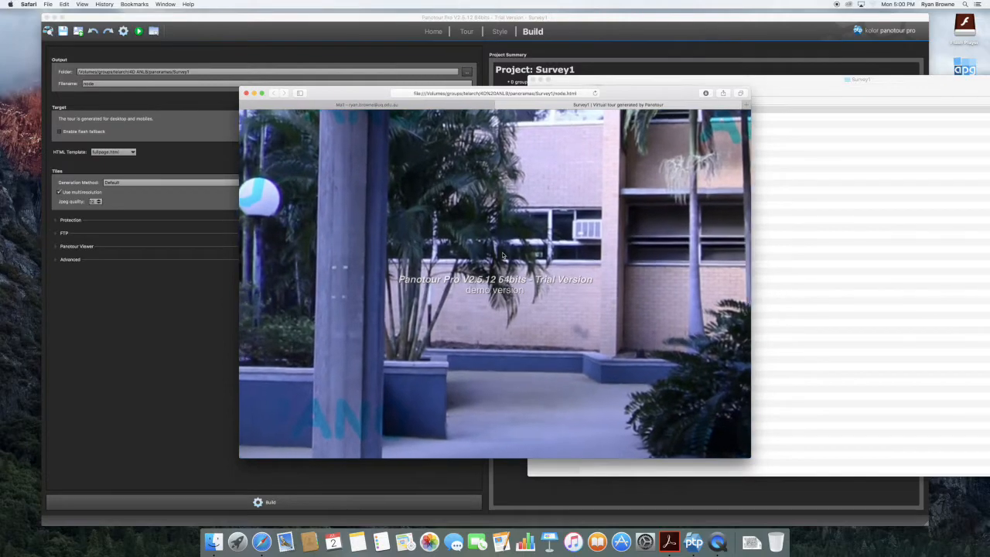
scroll(503, 255, down, 8)
drag(504, 253, 529, 263)
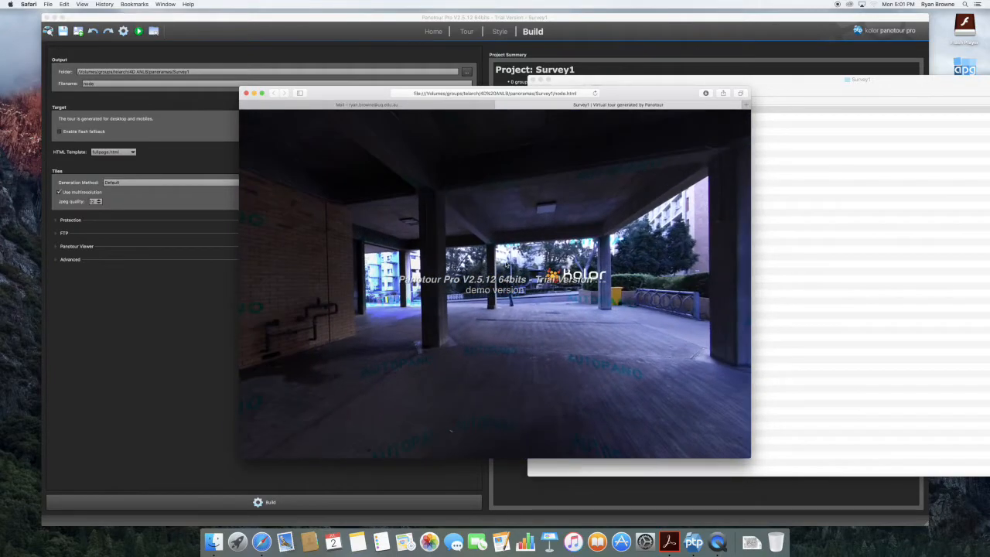
drag(508, 218, 456, 264)
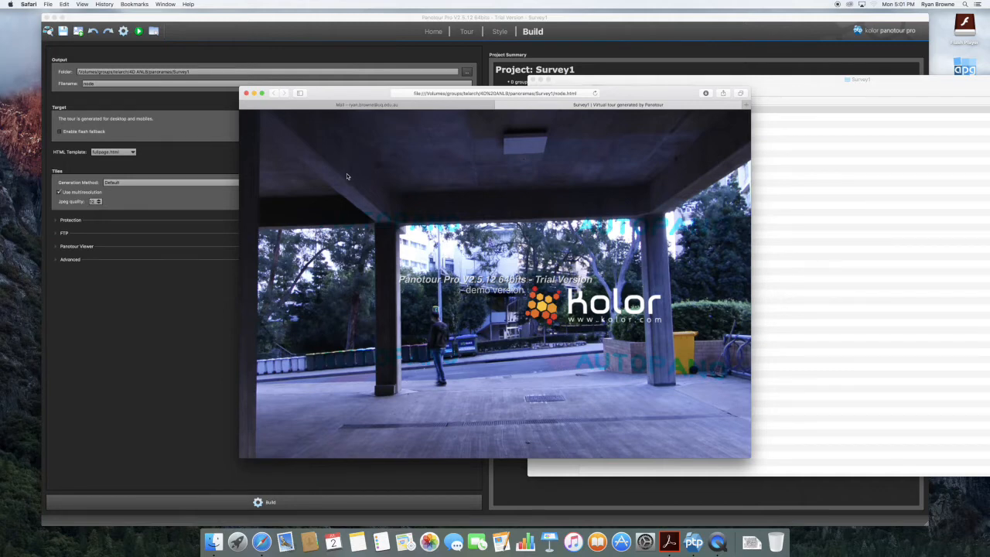
click(246, 94)
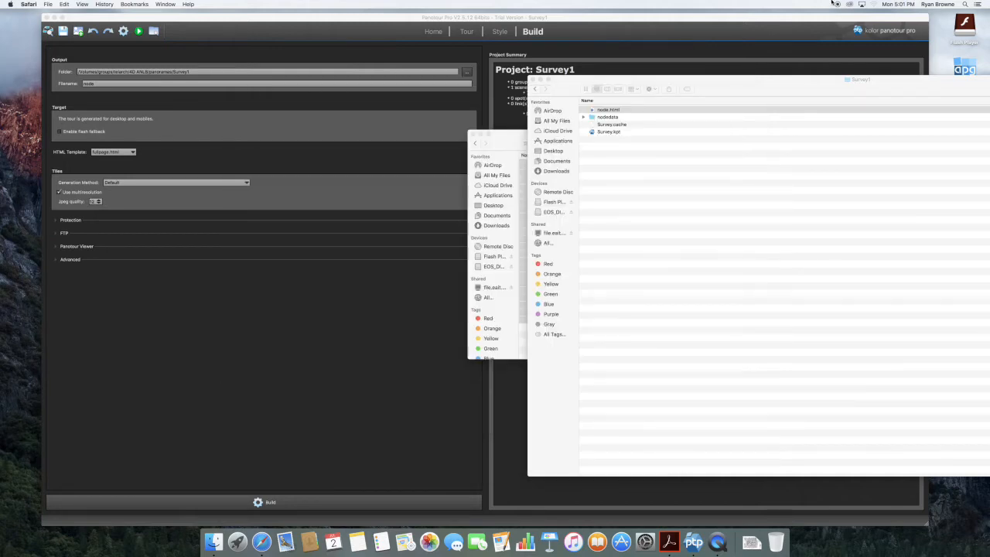